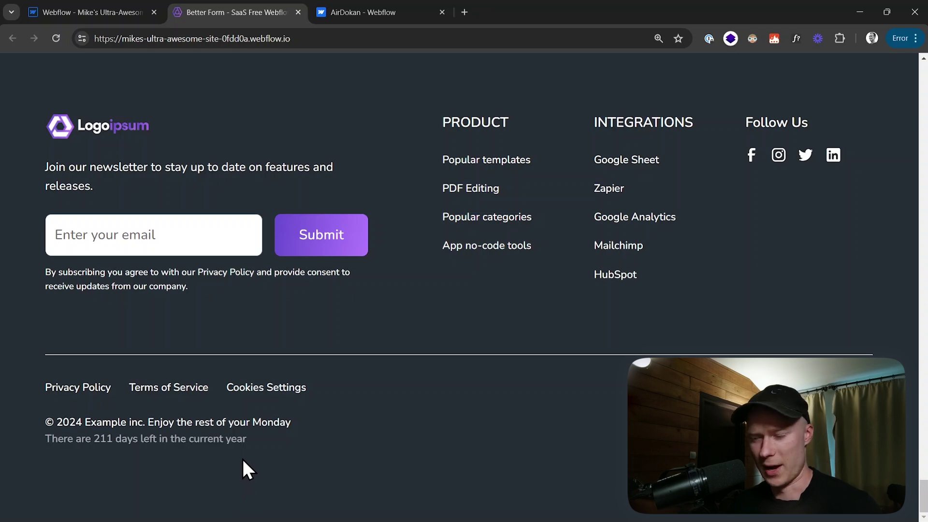
key("ctrl+shift+Tab")
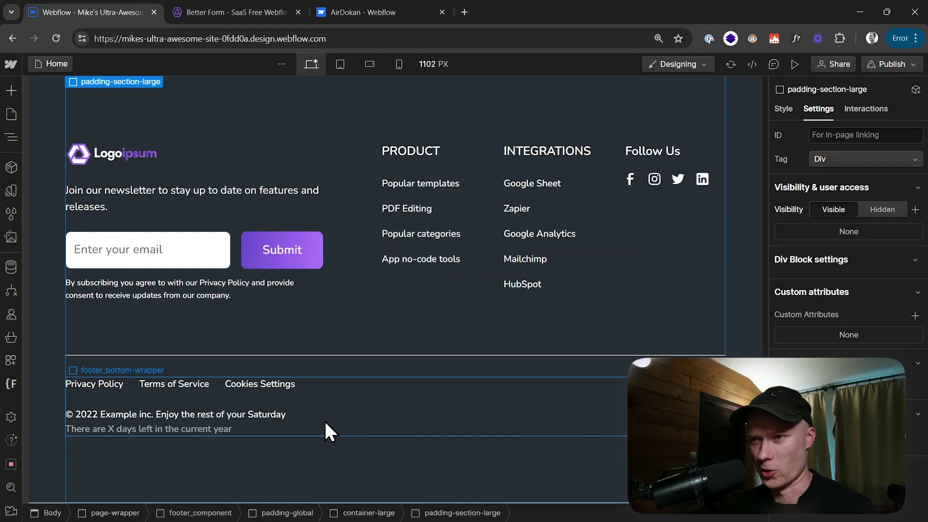
scroll(274, 263, "up", 12)
scroll(323, 273, "down", 5)
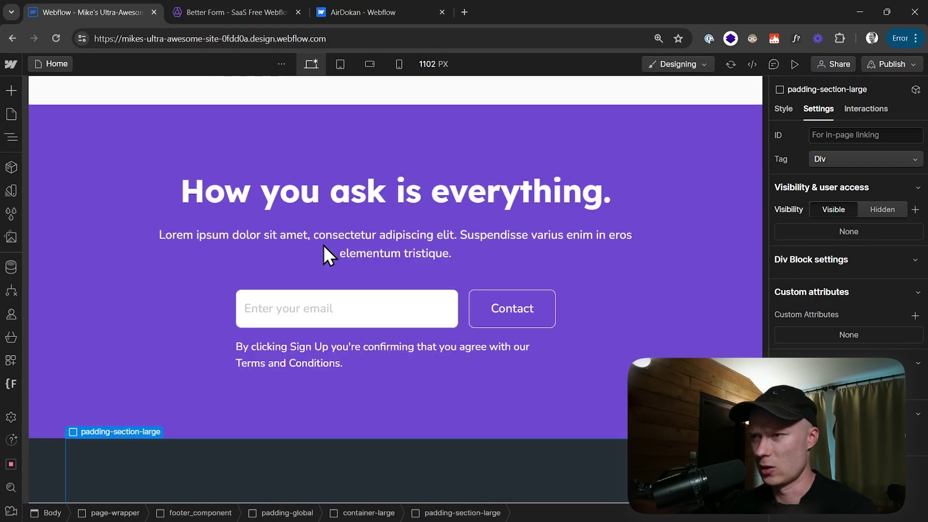
left_click(379, 11)
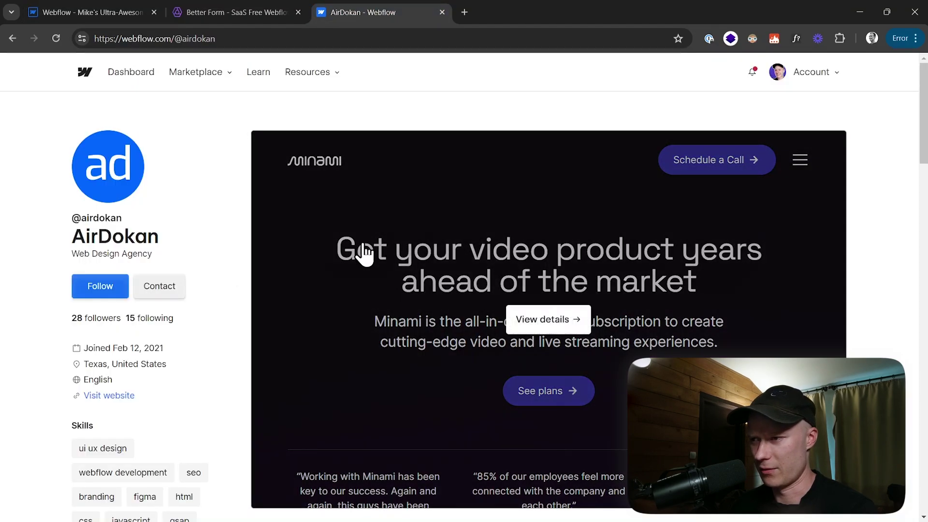
scroll(358, 255, "down", 10)
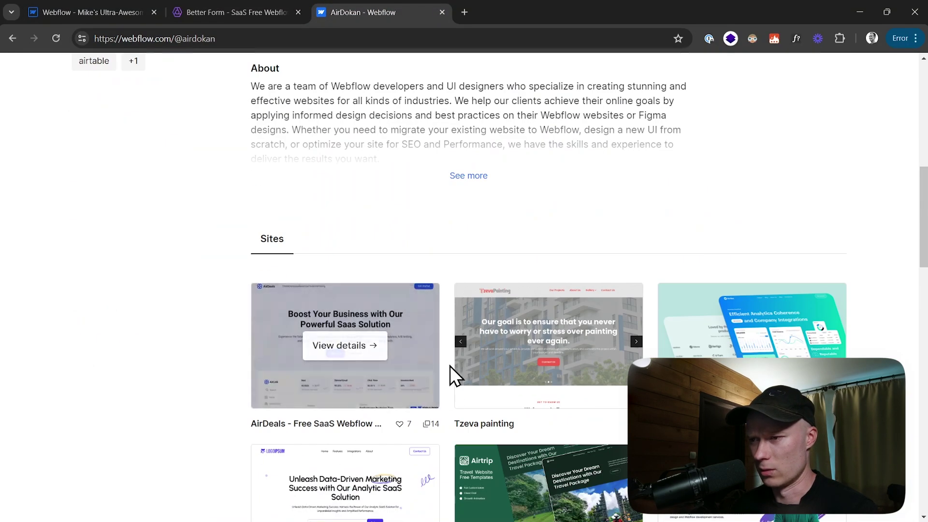
scroll(484, 367, "down", 4)
scroll(582, 366, "down", 1)
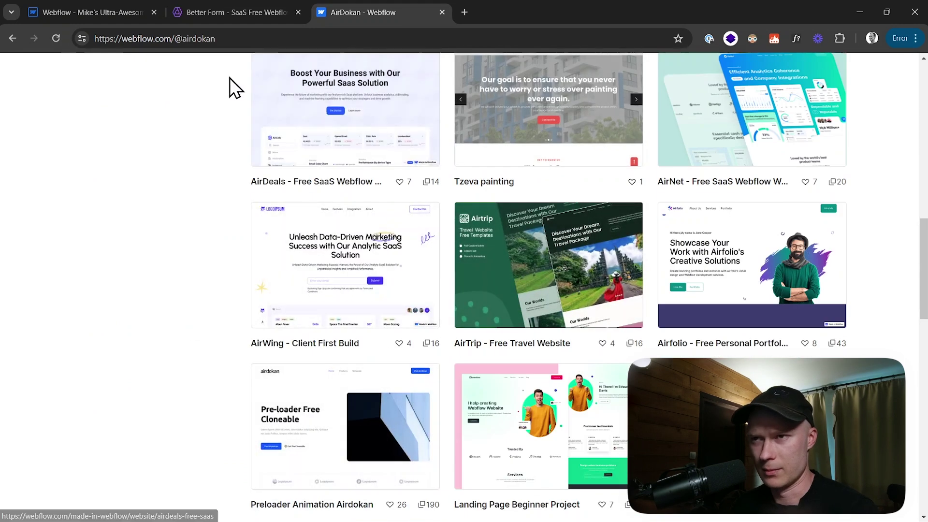
left_click(115, 10)
scroll(459, 266, "down", 2)
scroll(564, 285, "down", 5)
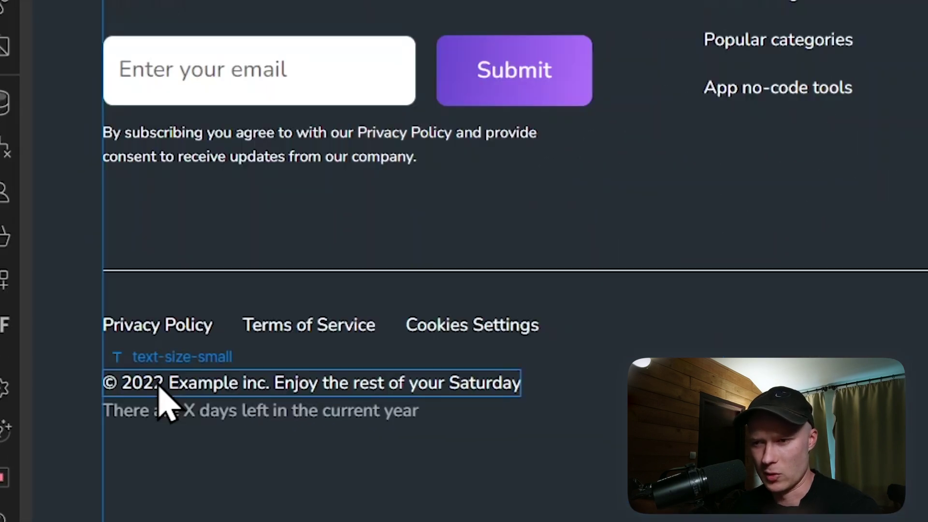
Wrap the year 2022 in the footer copyright line in its own text span
double_click(95, 413)
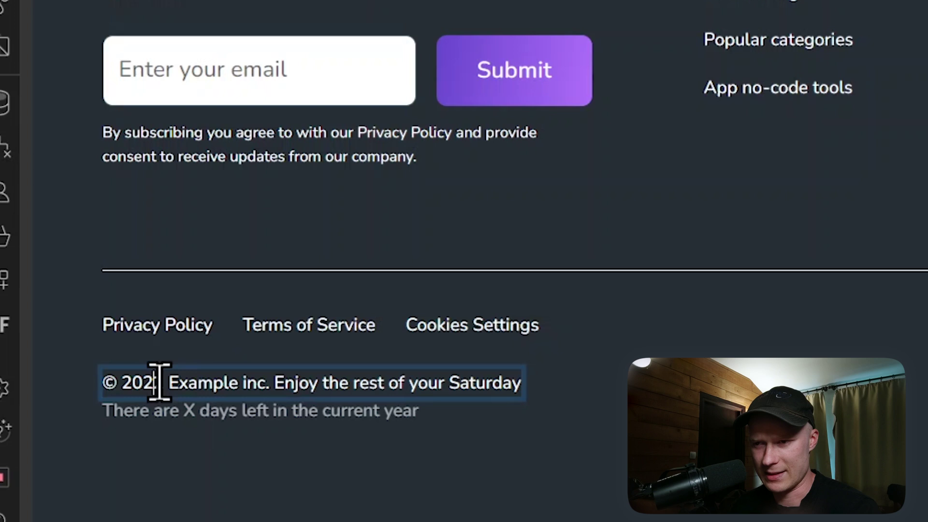
left_click_drag(163, 381, 123, 385)
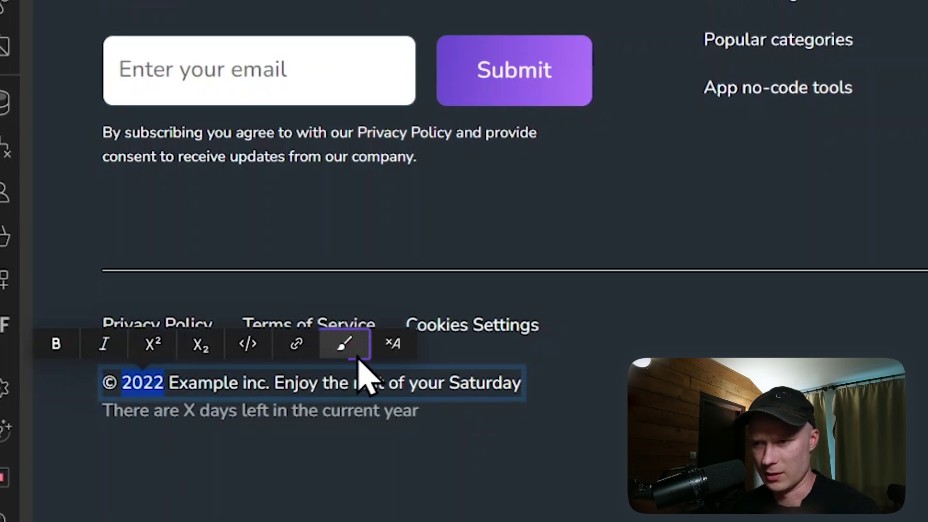
left_click(356, 350)
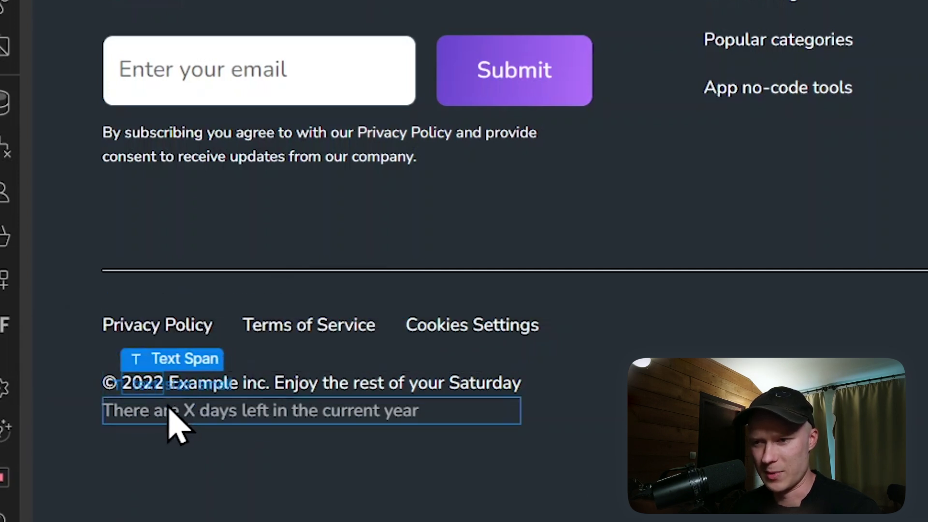
left_click(237, 389)
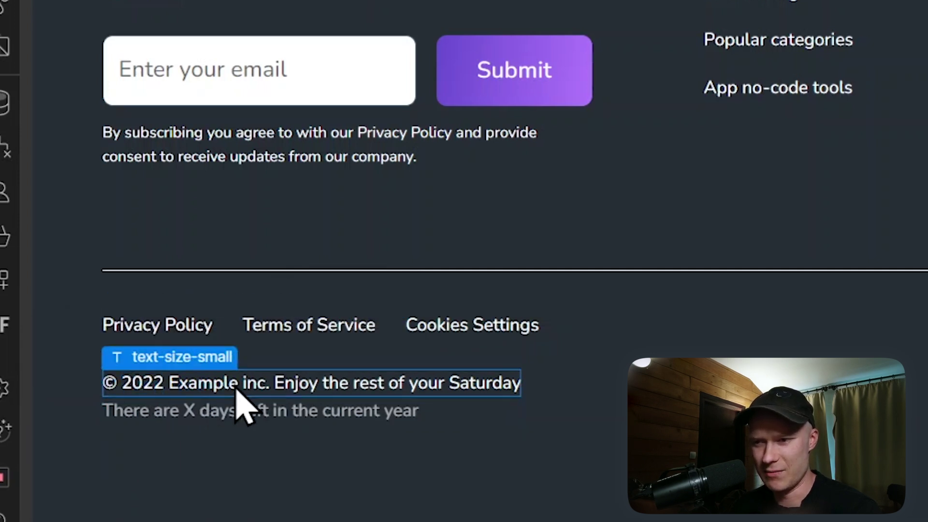
left_click(154, 394)
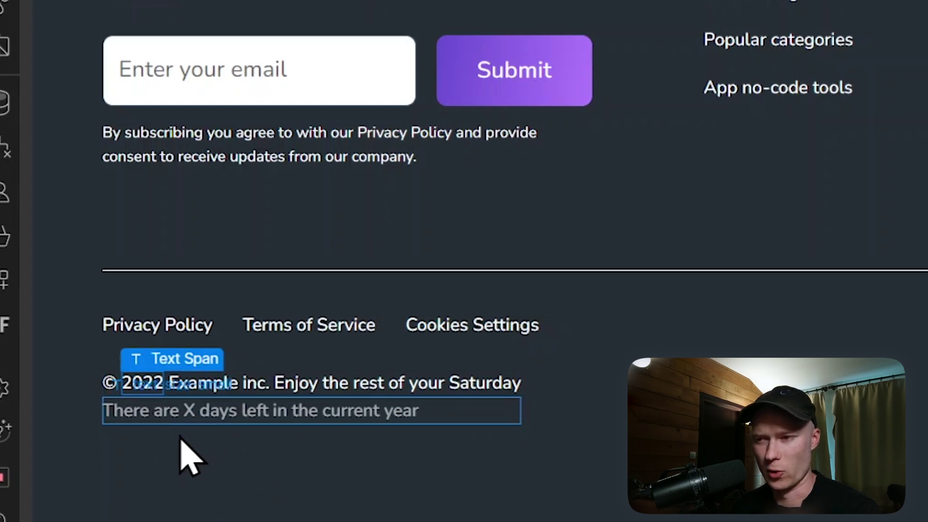
Wrap the weekday Saturday and the days-left X each in their own text span
double_click(463, 381)
left_click_drag(449, 384, 531, 406)
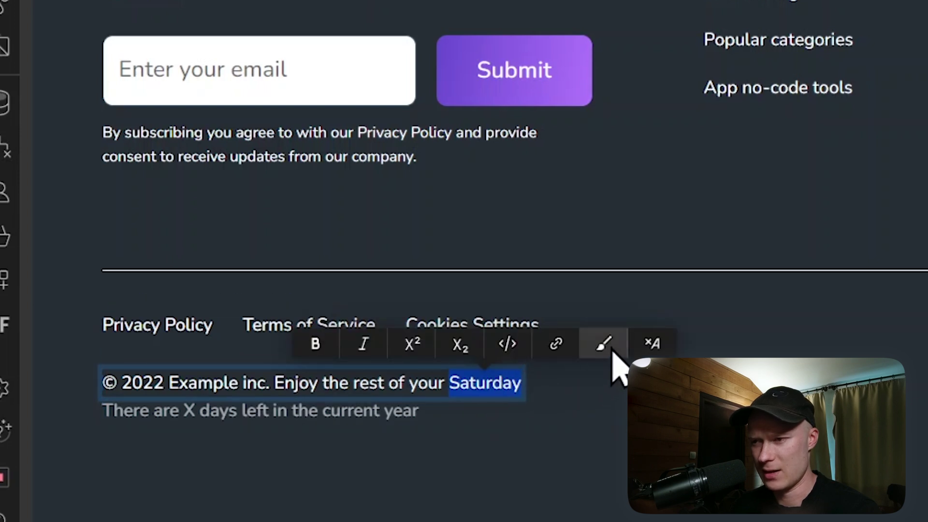
left_click(614, 347)
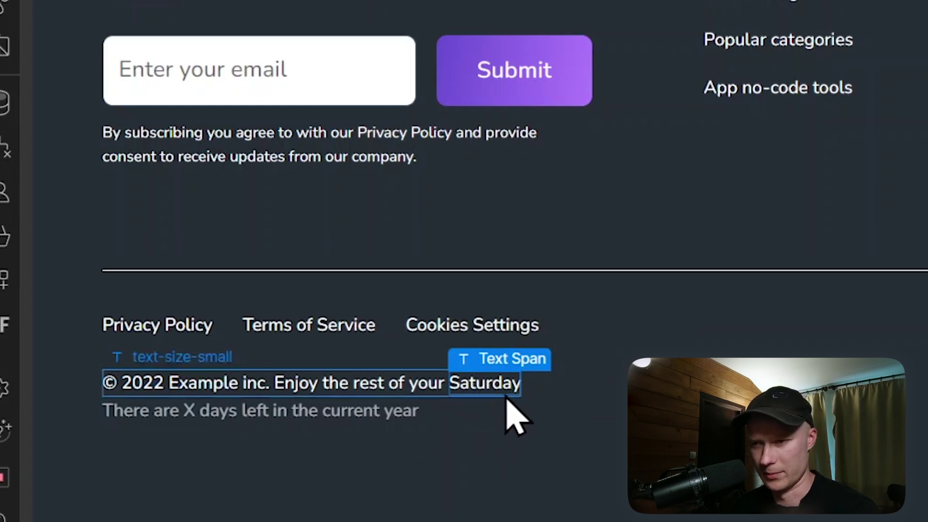
double_click(198, 409)
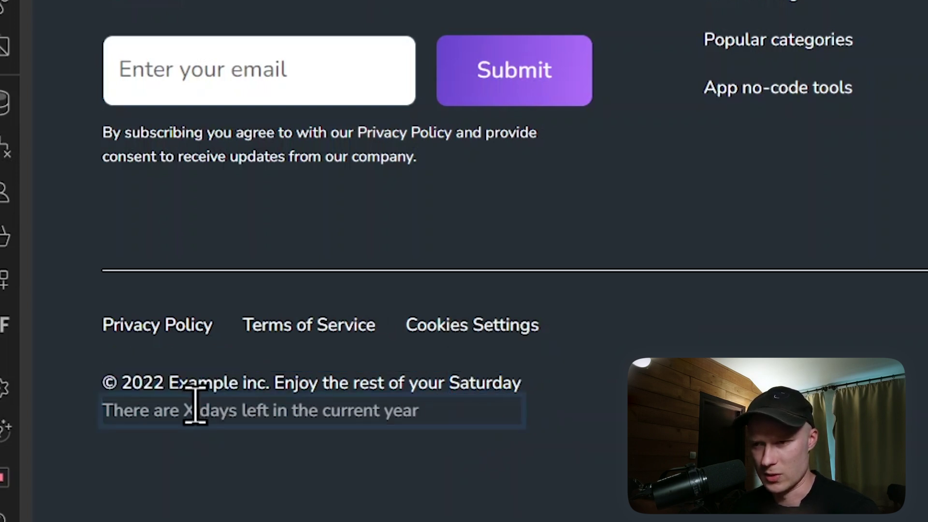
double_click(188, 410)
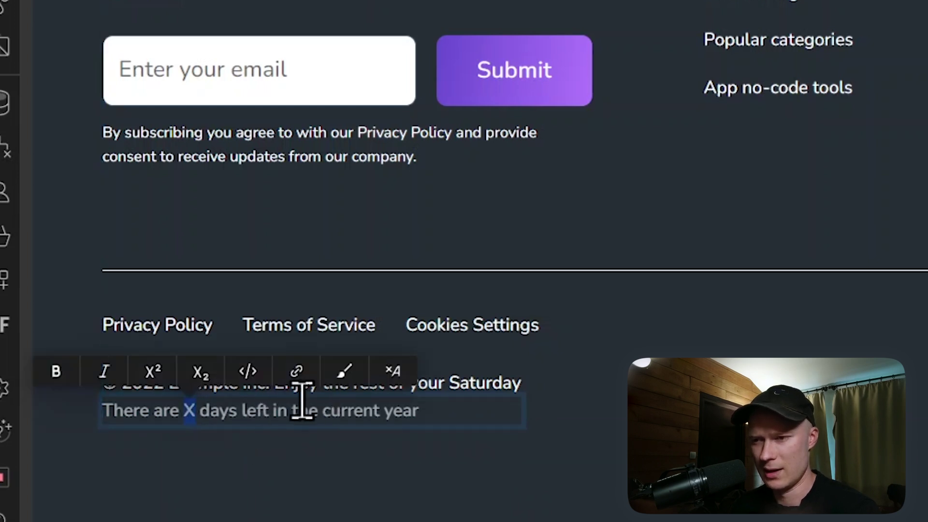
left_click(355, 372)
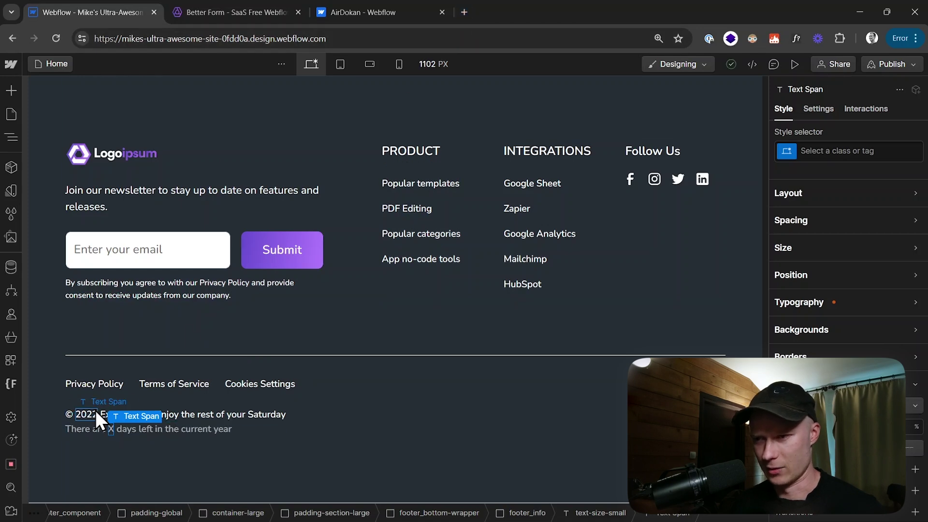
In a new browser tab, go to inputflow.io/tools and open the Display Current XYZ tool page
left_click(464, 12)
type("inp")
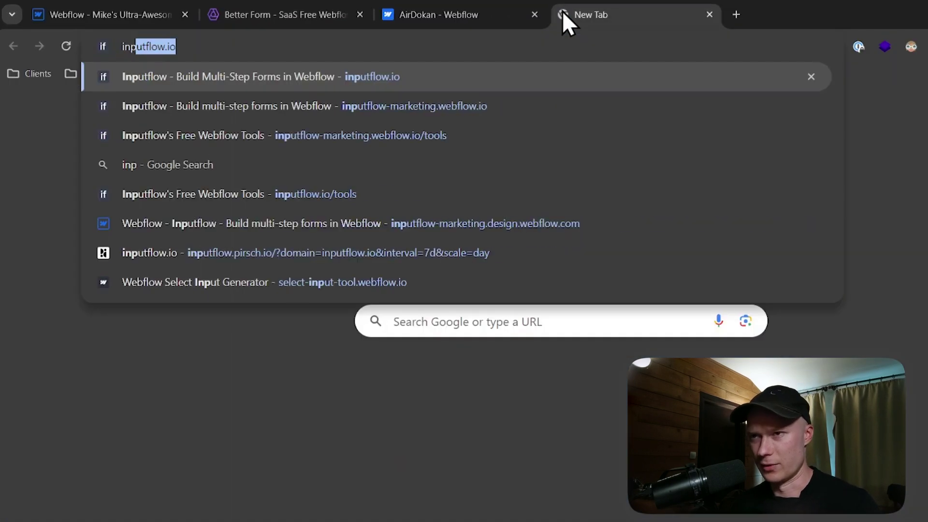
left_click(301, 77)
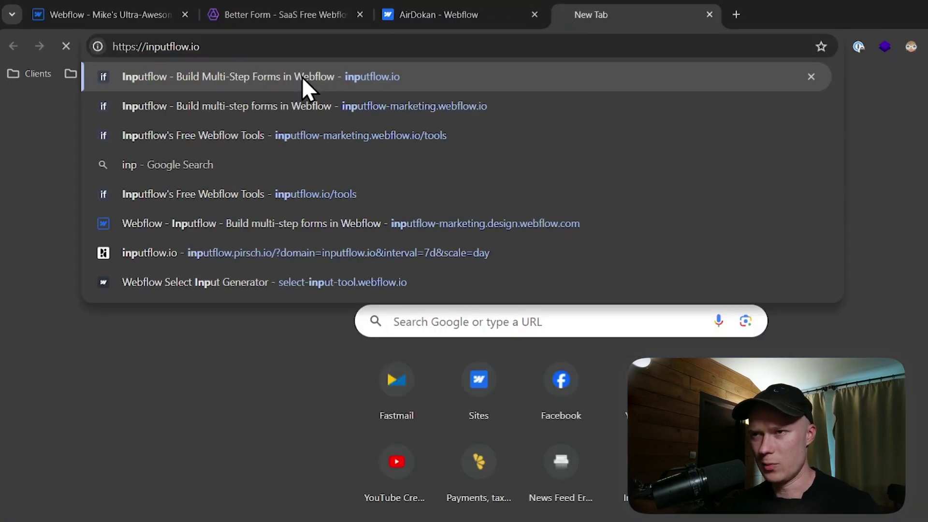
left_click(290, 43)
left_click(299, 42)
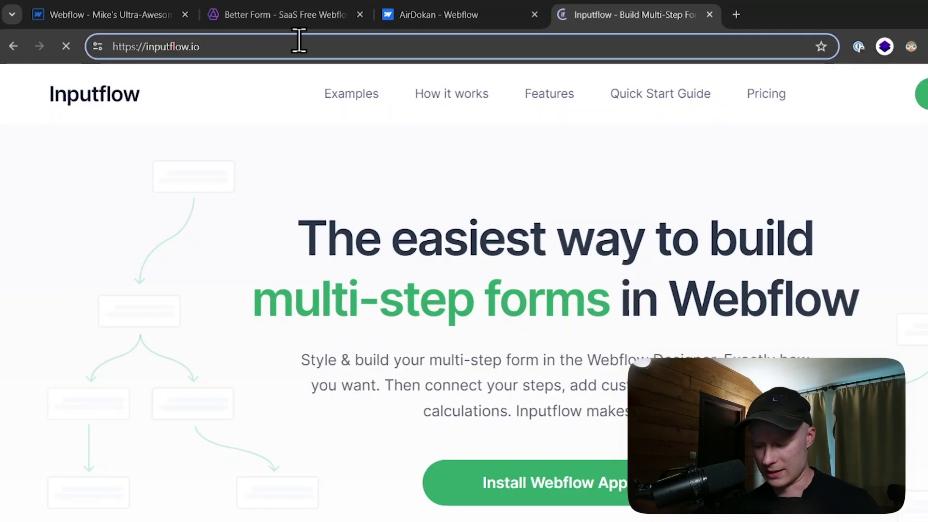
type("/tools")
key("Return")
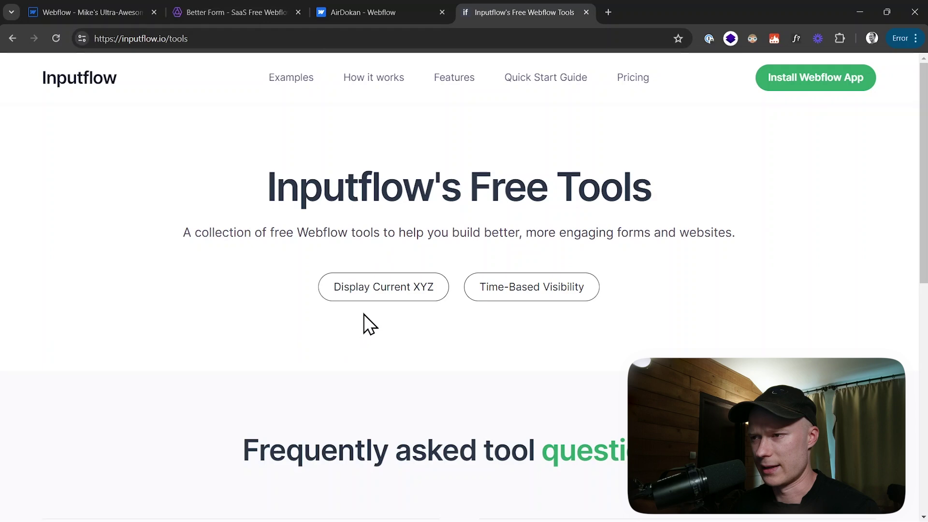
left_click(391, 296)
Copy the Step 1 head script on the display-current-xyz page until it shows 'Copied!'
scroll(376, 295, "down", 1)
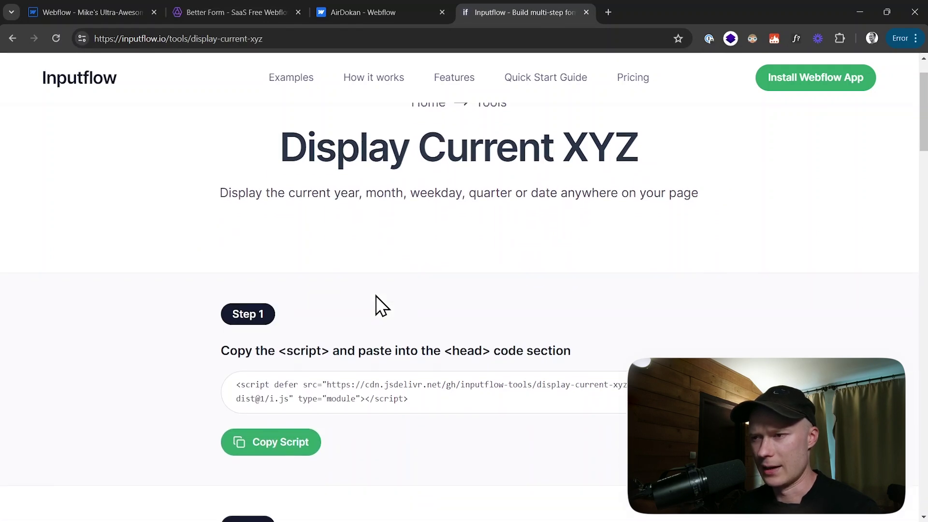
scroll(375, 294, "down", 4)
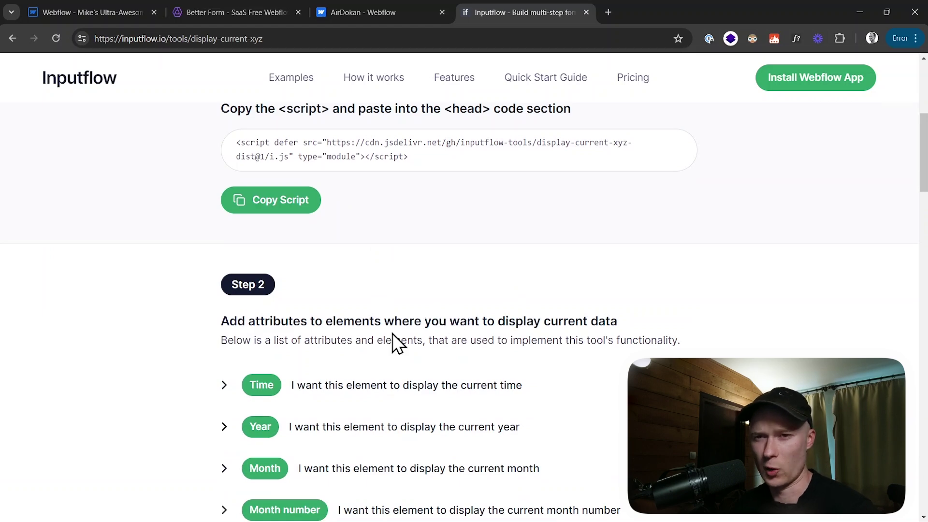
scroll(415, 331, "down", 4)
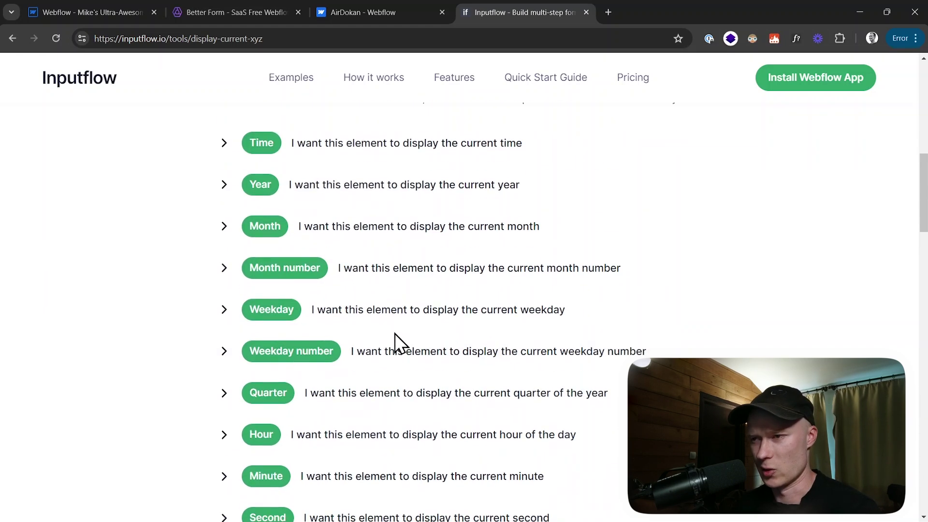
scroll(315, 223, "down", 3)
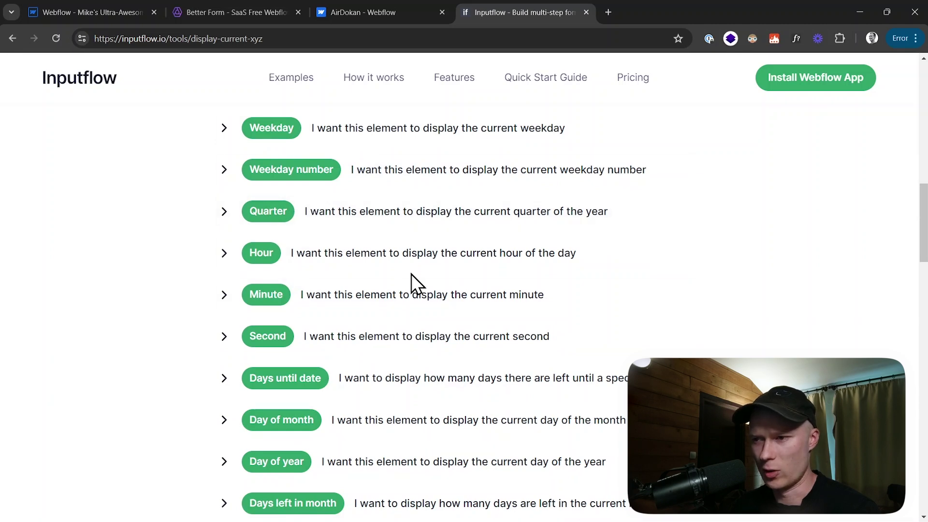
scroll(411, 274, "down", 2)
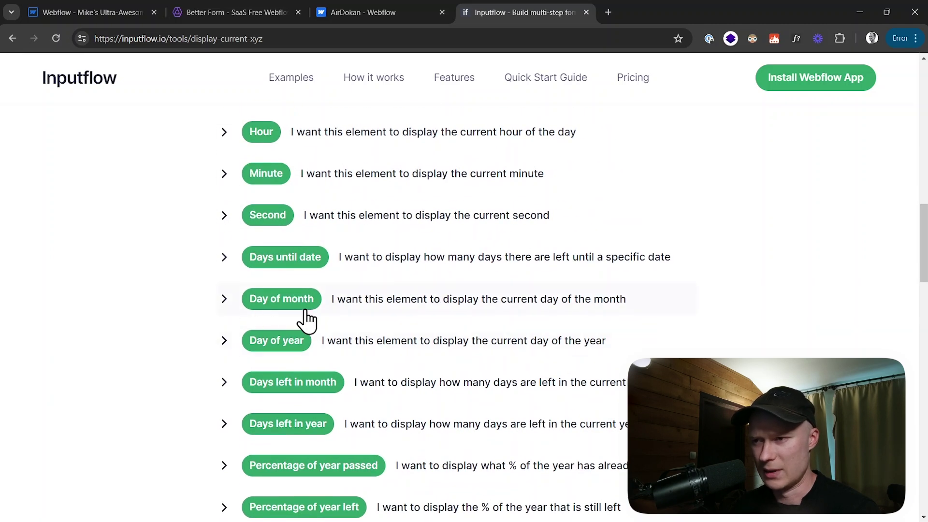
scroll(389, 297, "down", 3)
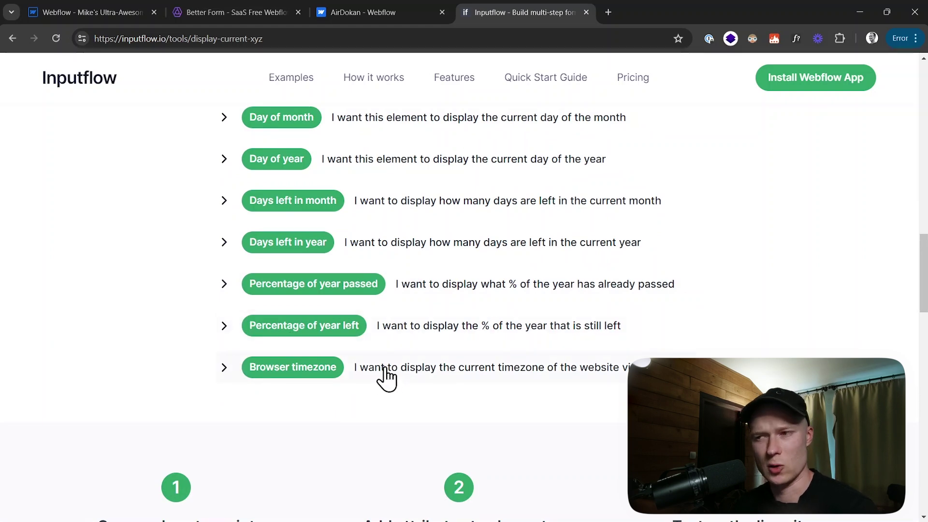
scroll(386, 377, "up", 15)
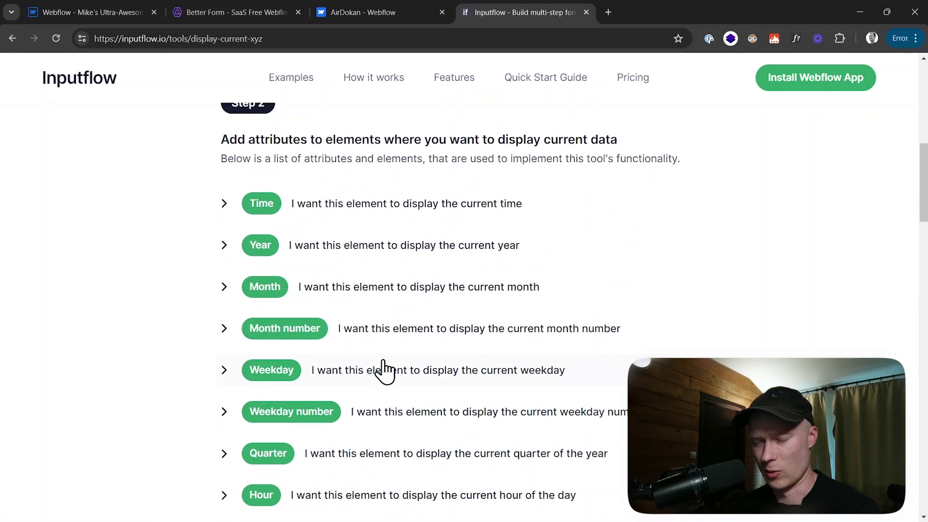
scroll(385, 371, "up", 4)
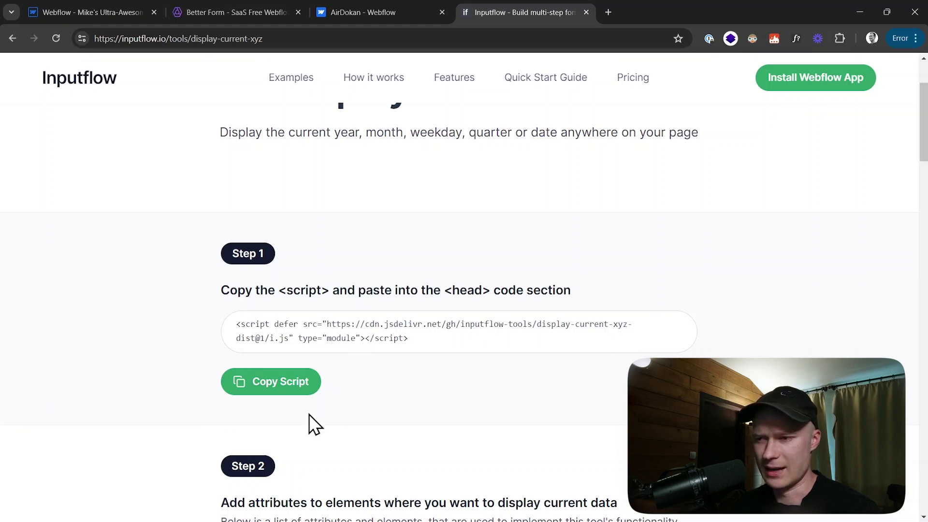
scroll(338, 387, "down", 3)
scroll(338, 408, "up", 3)
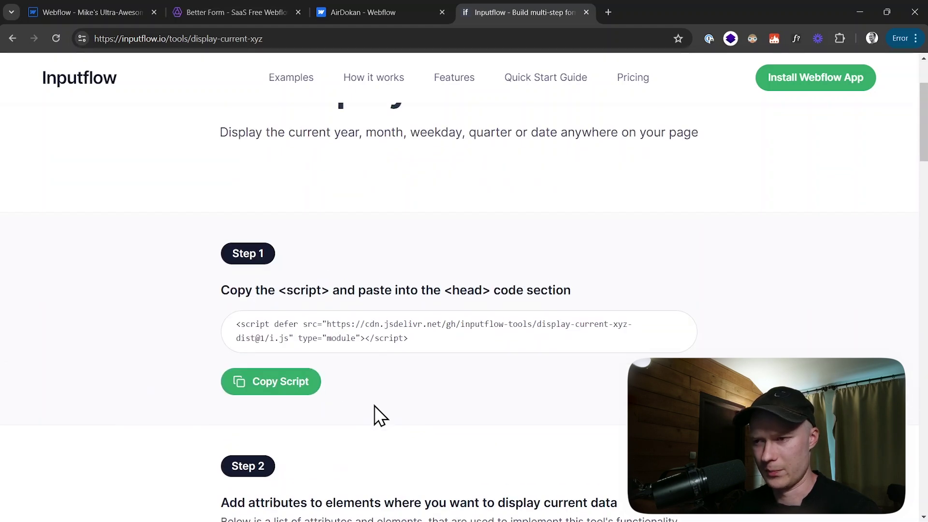
left_click(314, 387)
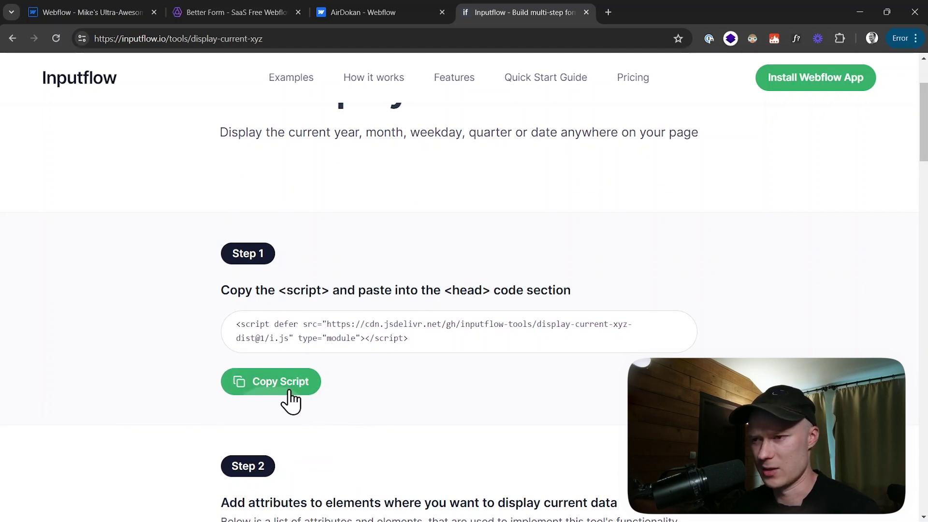
left_click(274, 381)
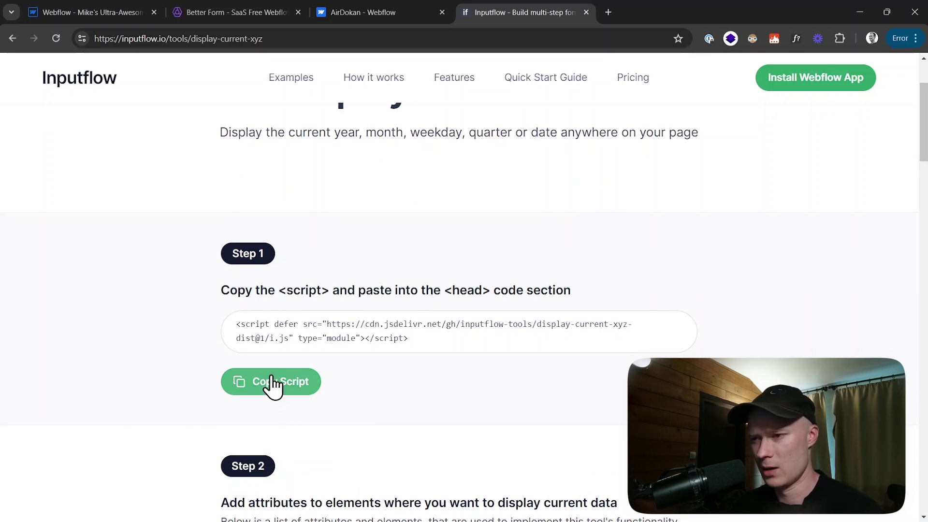
left_click(272, 388)
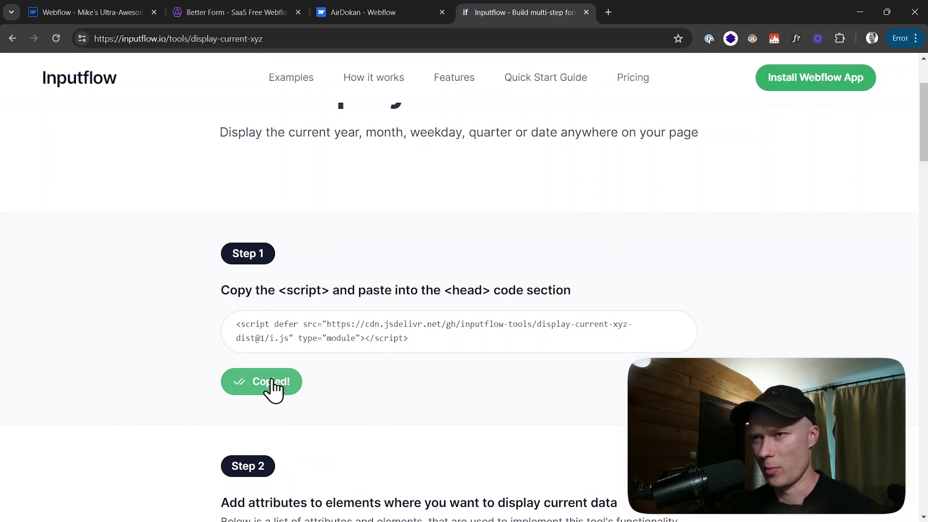
Replace the Webflow site's custom head code with the copied Inputflow script and save it
left_click(107, 12)
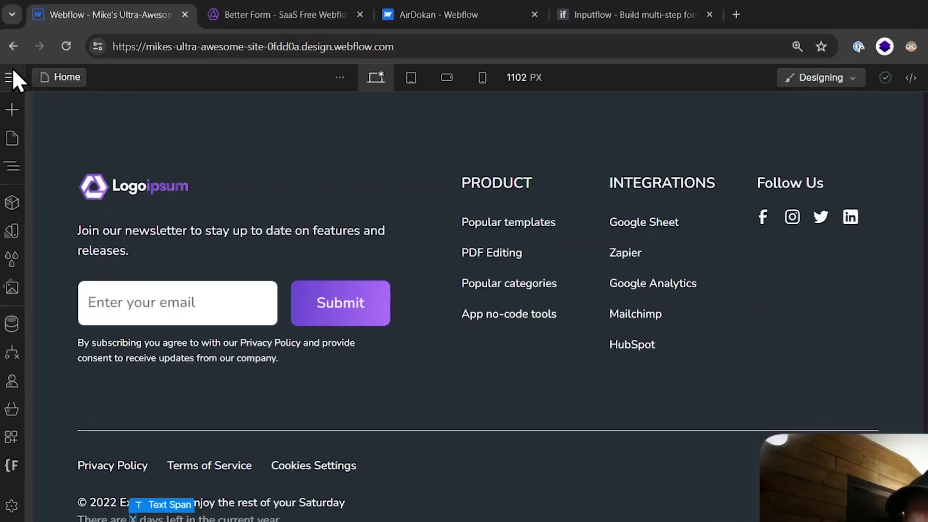
left_click(11, 61)
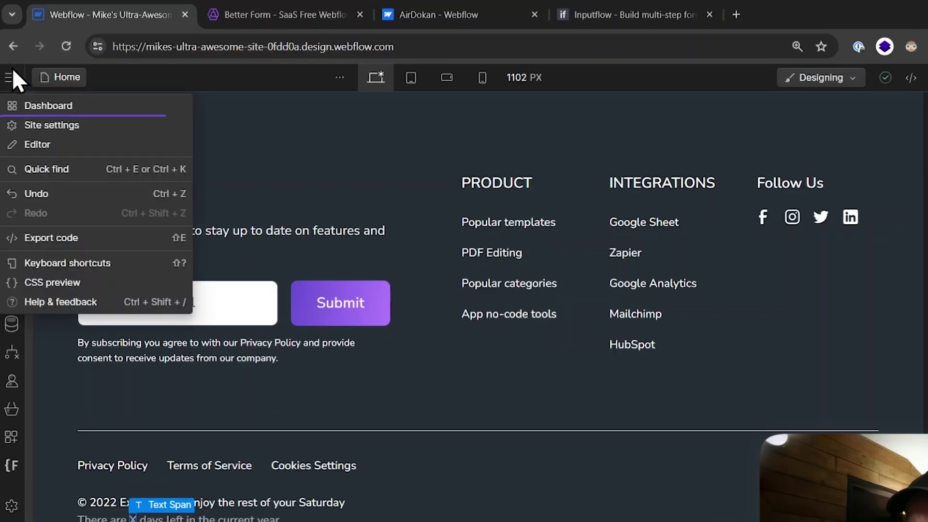
left_click(59, 126)
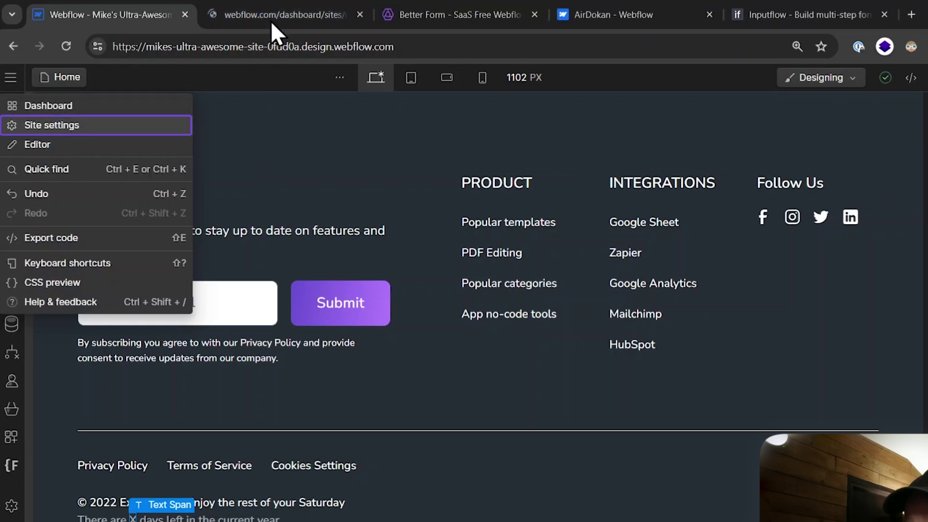
left_click(270, 19)
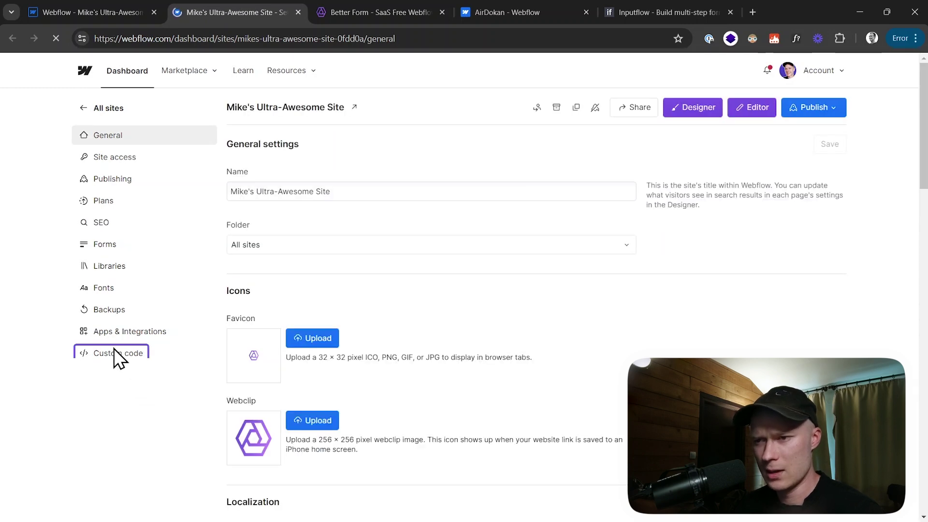
left_click(114, 348)
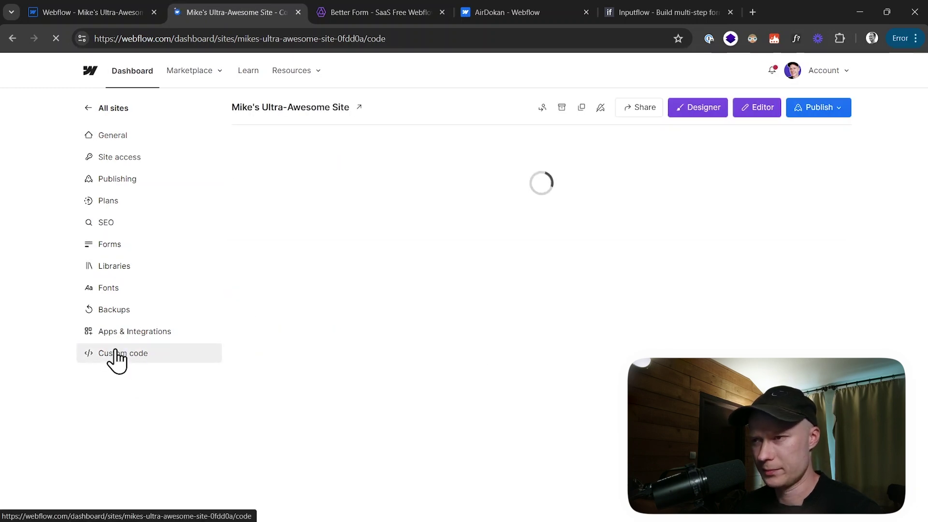
scroll(595, 222, "down", 4)
left_click(596, 209)
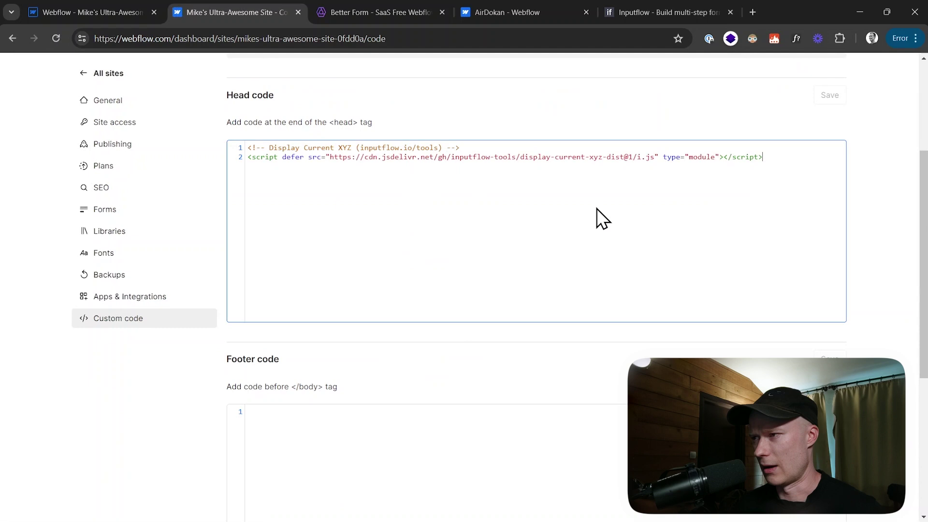
key("ctrl+a")
key("BackSpace")
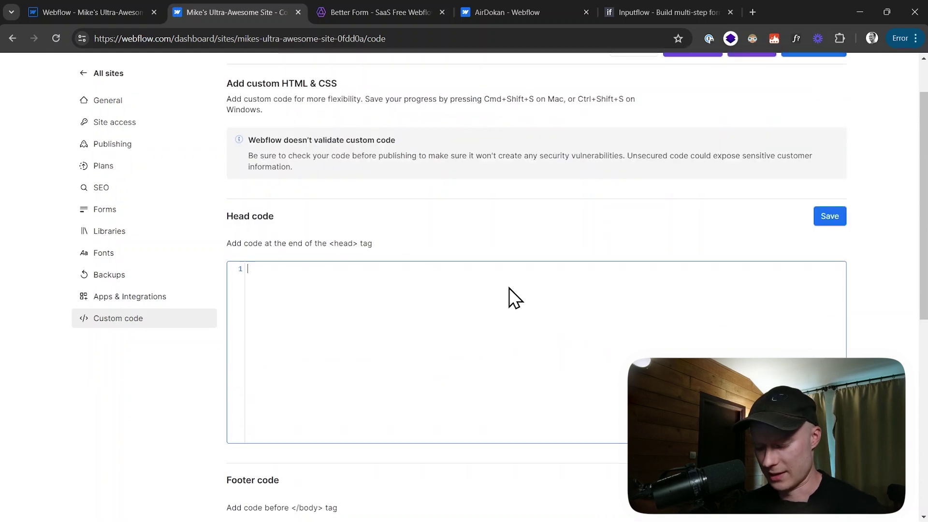
key("ctrl+v")
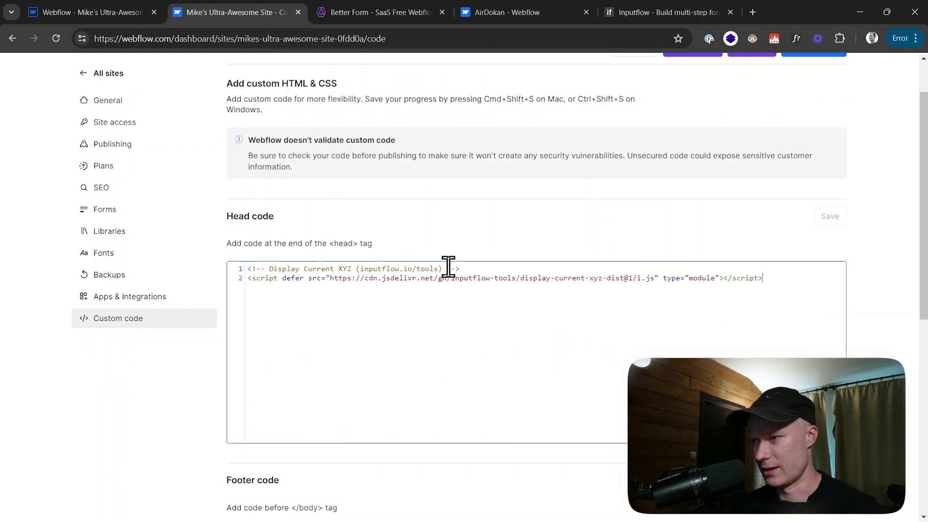
left_click(821, 218)
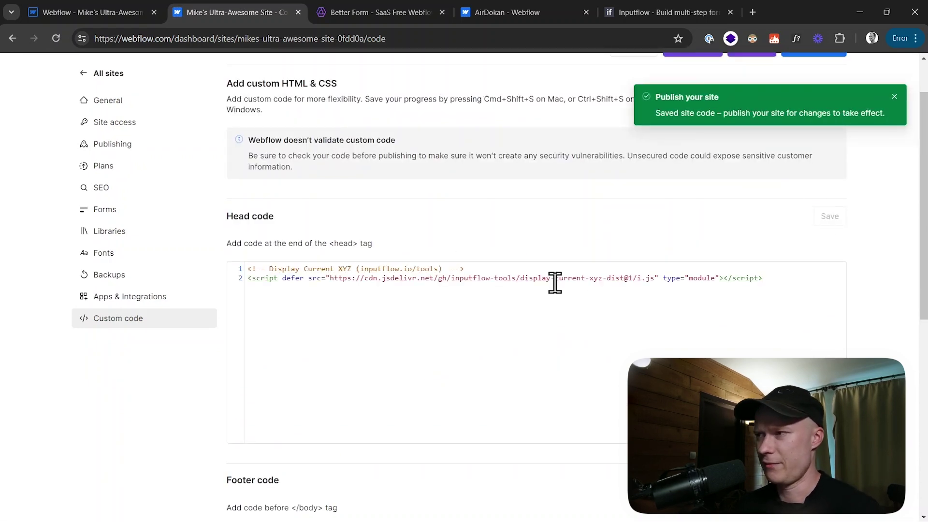
Publish the site to the staging domain and return to the Designer
scroll(888, 130, "up", 2)
left_click(894, 96)
left_click(814, 107)
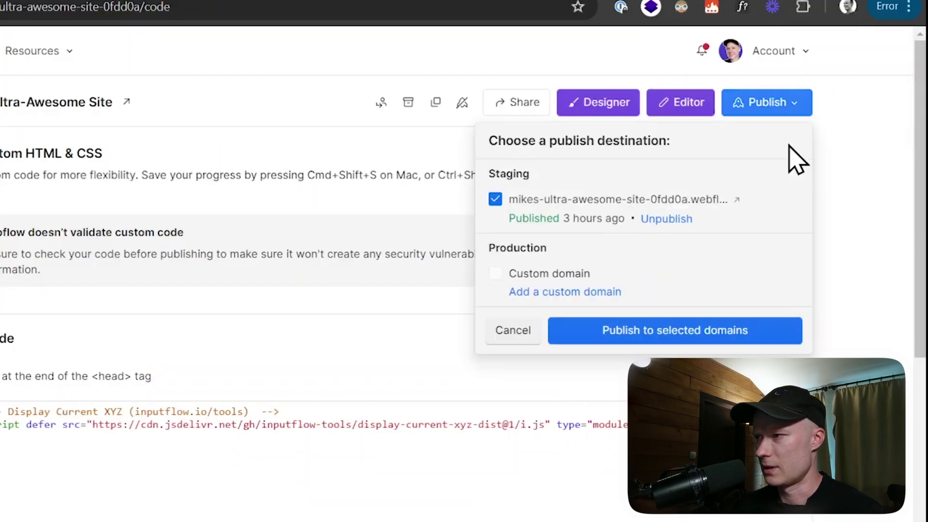
left_click(710, 338)
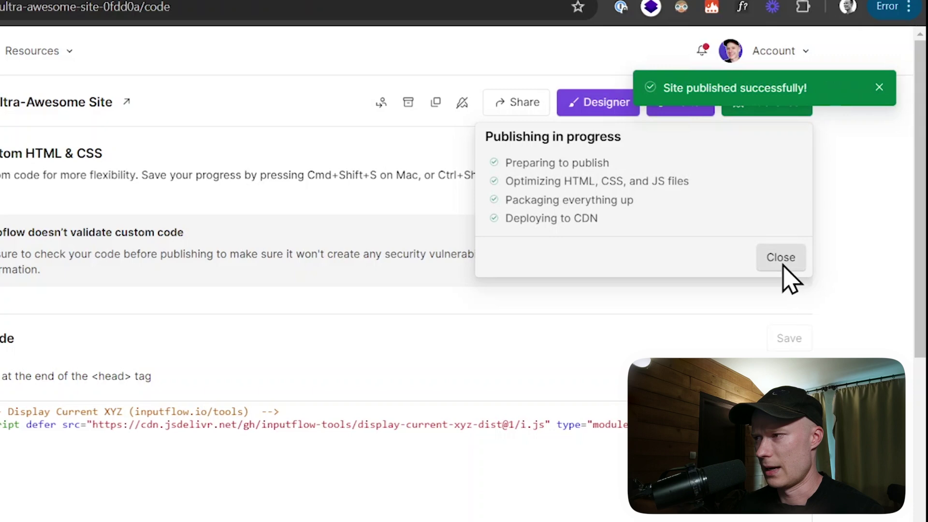
left_click(513, 341)
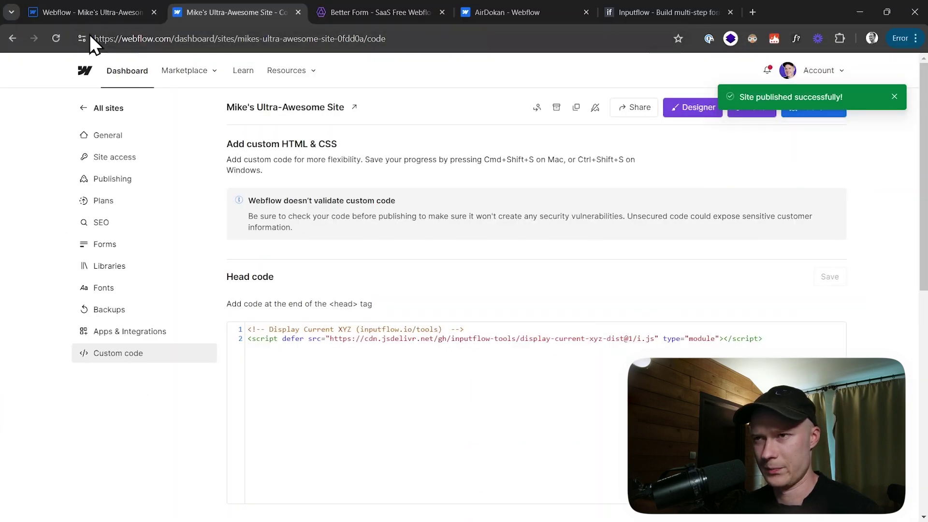
left_click(91, 9)
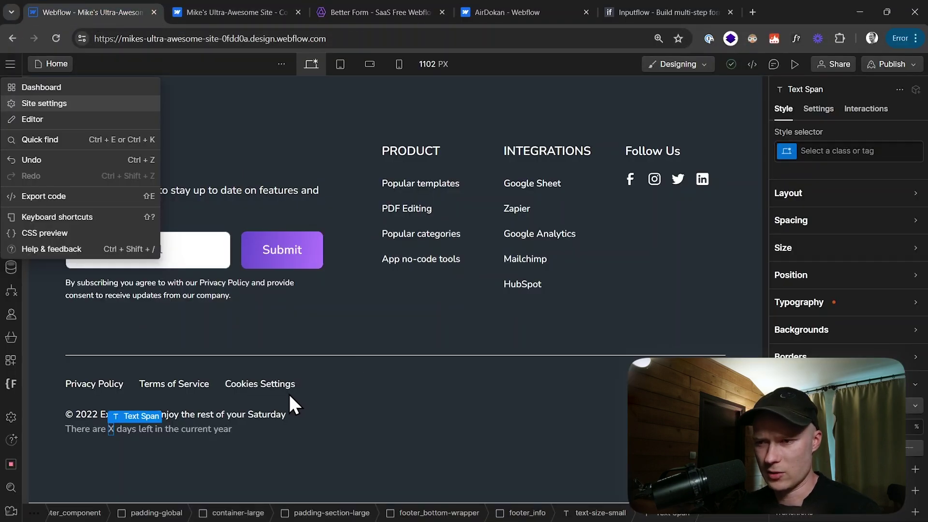
left_click(94, 409)
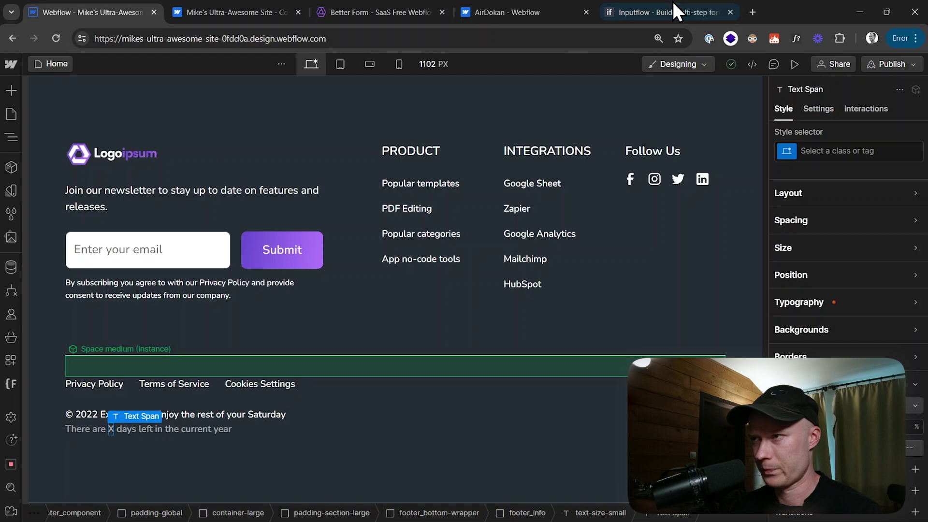
Copy the ift-current attribute name from Inputflow's Year entry under Step 2
left_click(645, 8)
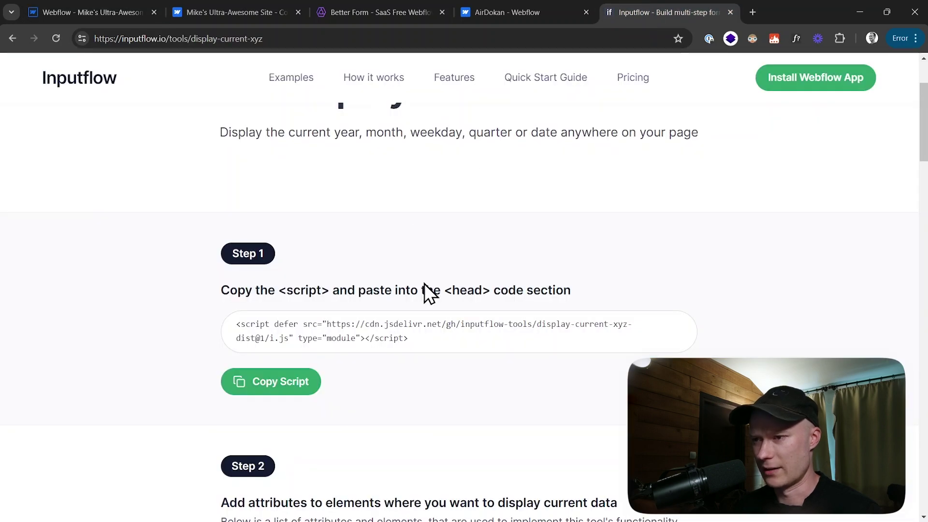
scroll(406, 290, "down", 1)
scroll(419, 322, "down", 8)
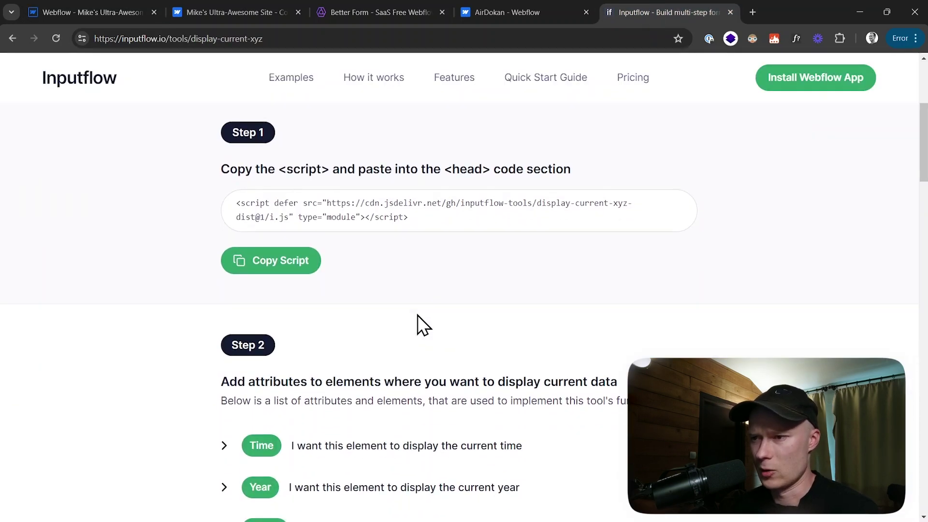
scroll(377, 297, "up", 2)
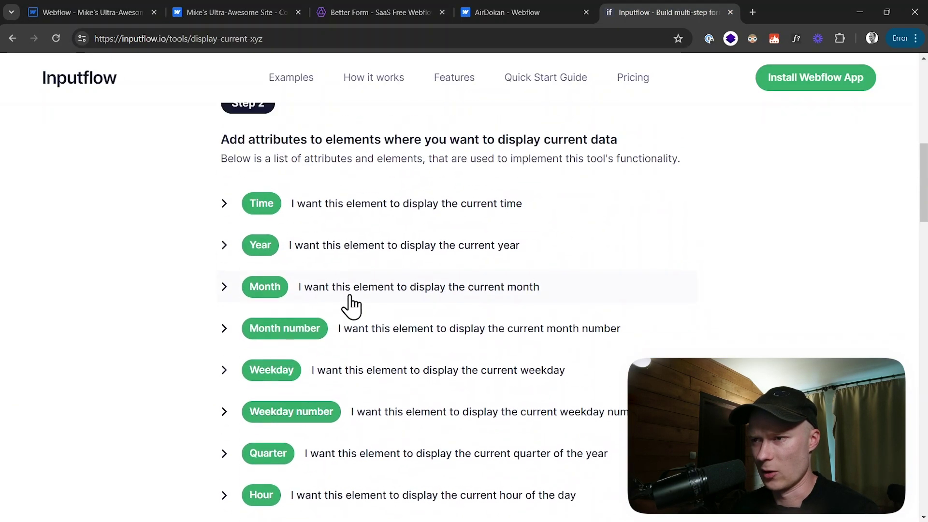
left_click(222, 247)
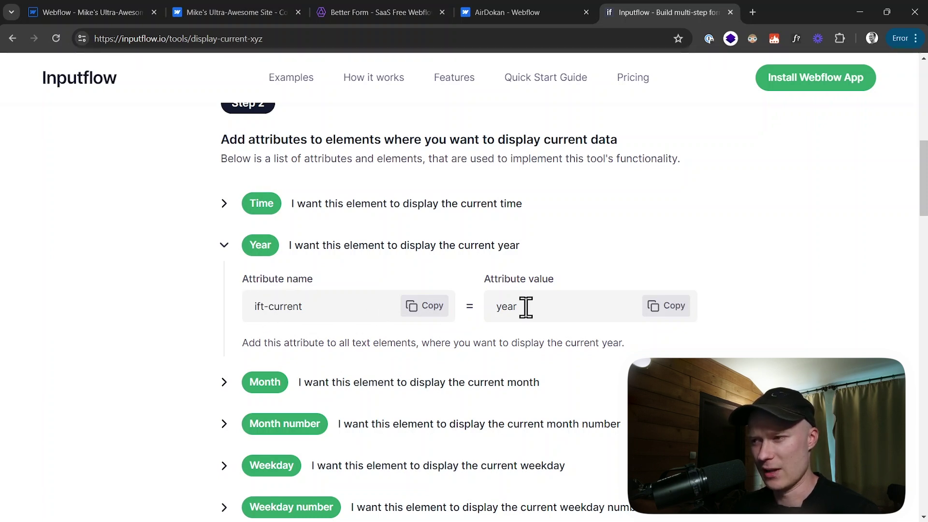
left_click(413, 311)
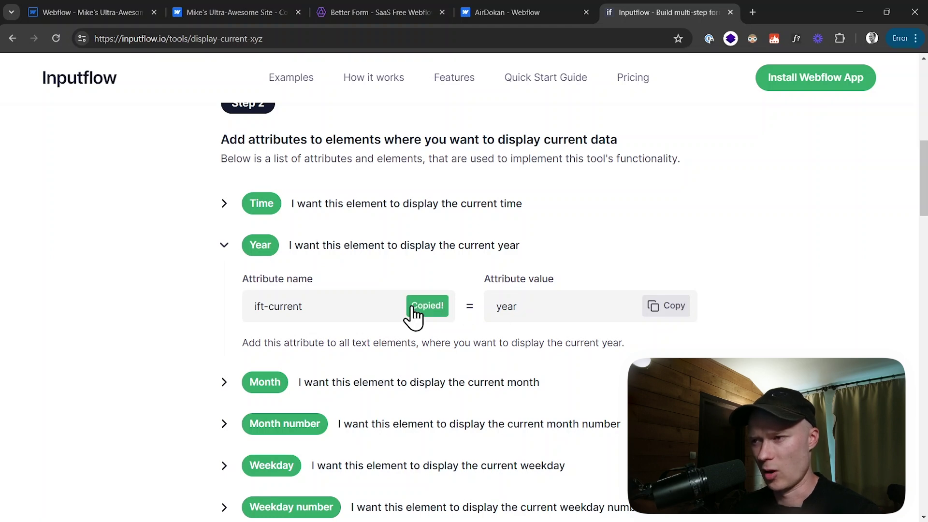
left_click(135, 12)
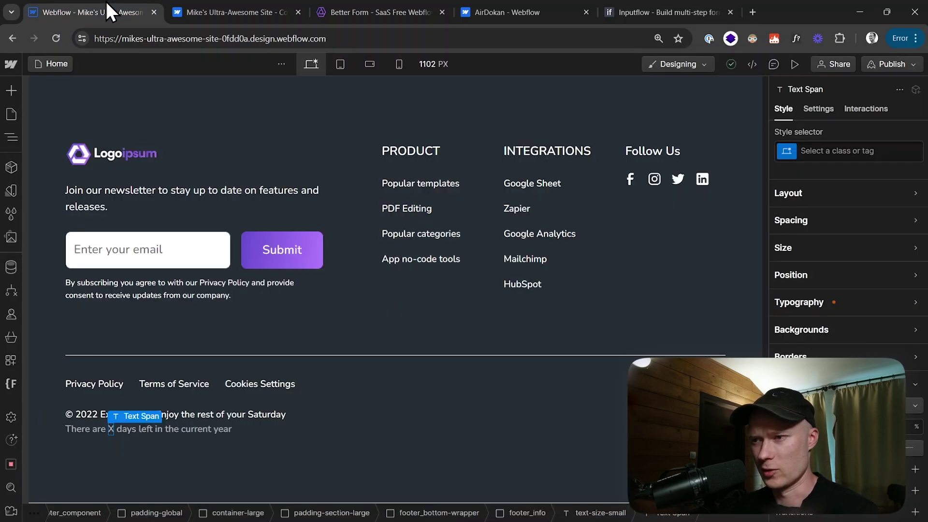
Give the 2022 footer span the custom attribute ift-current="year", then select the Saturday span
left_click(87, 414)
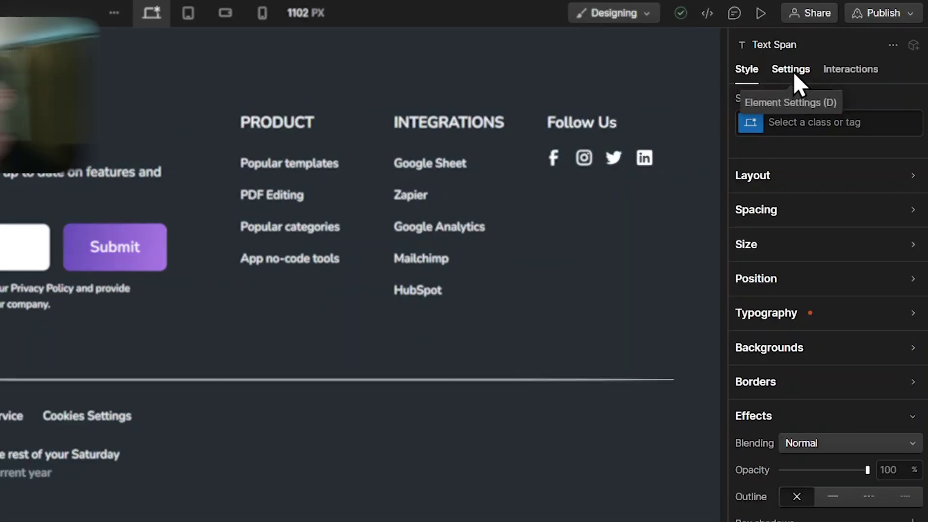
left_click(802, 71)
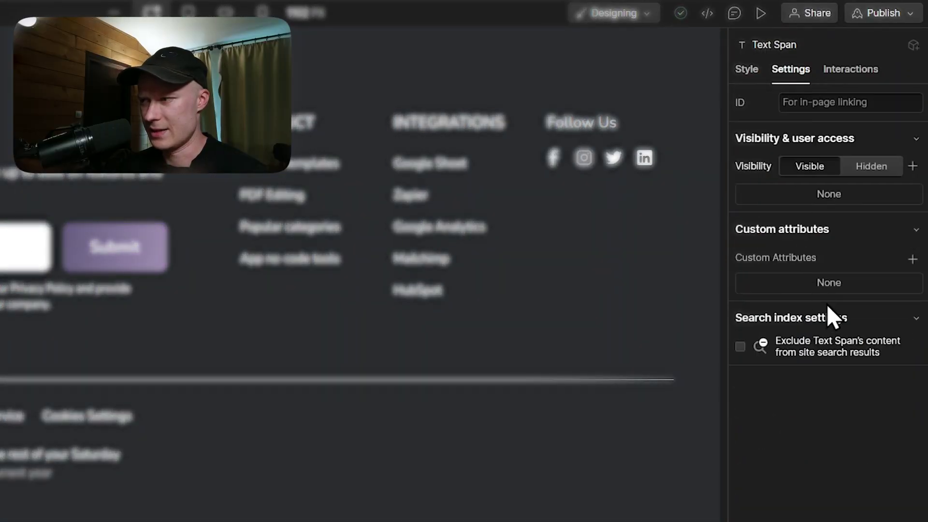
left_click(913, 259)
key("ctrl+v")
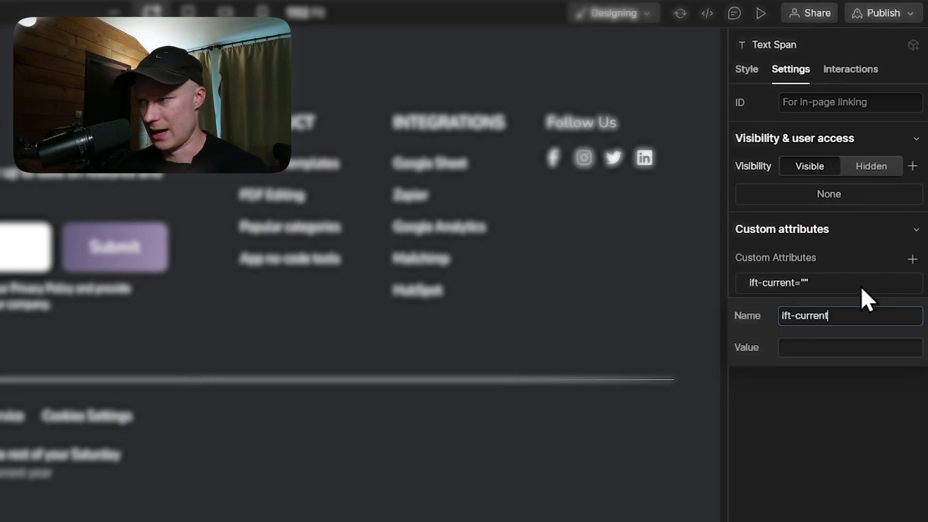
key("Tab")
type("yea")
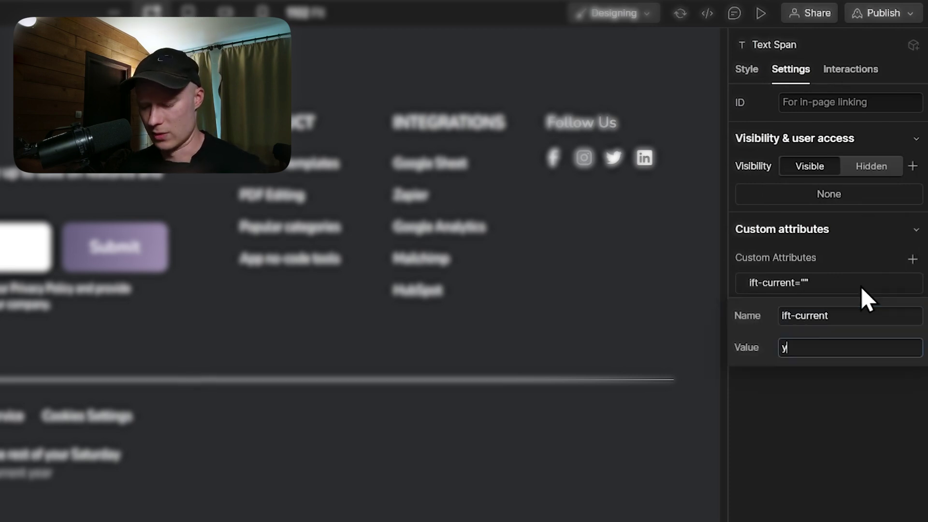
type("r")
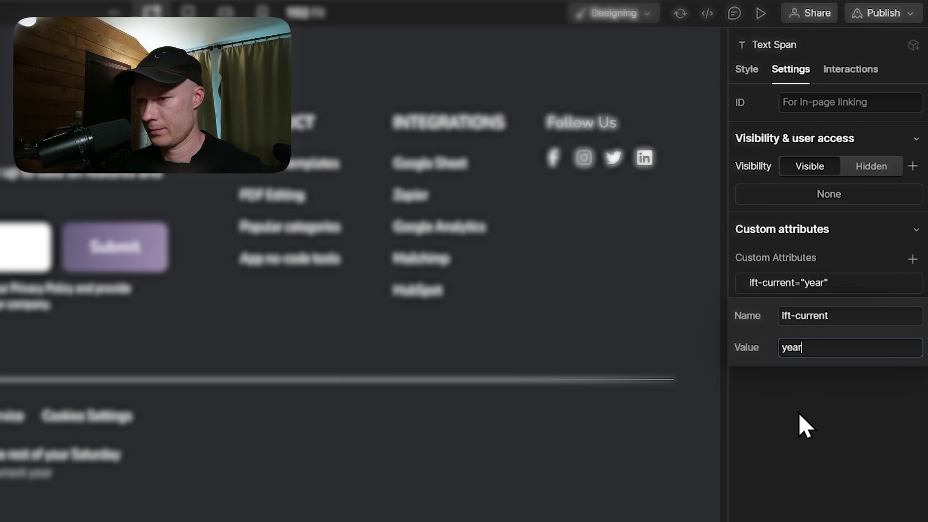
left_click(798, 411)
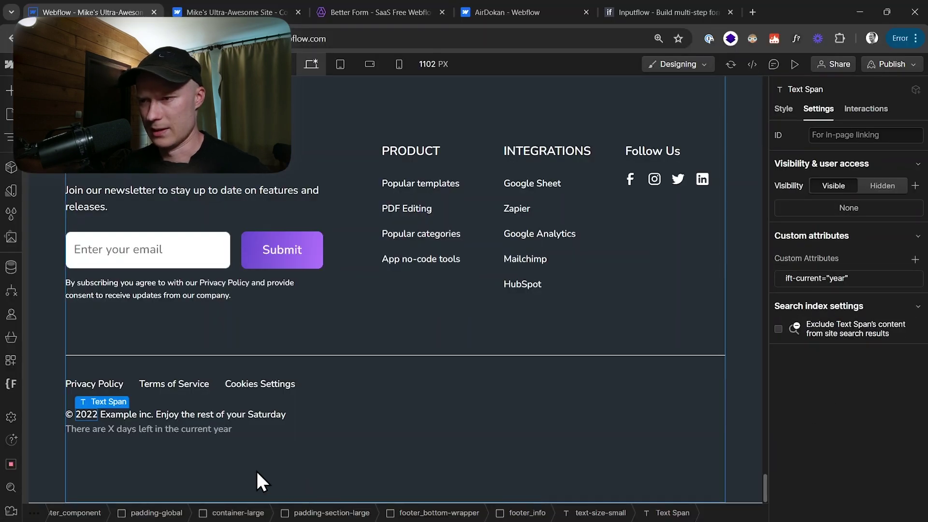
left_click(265, 411)
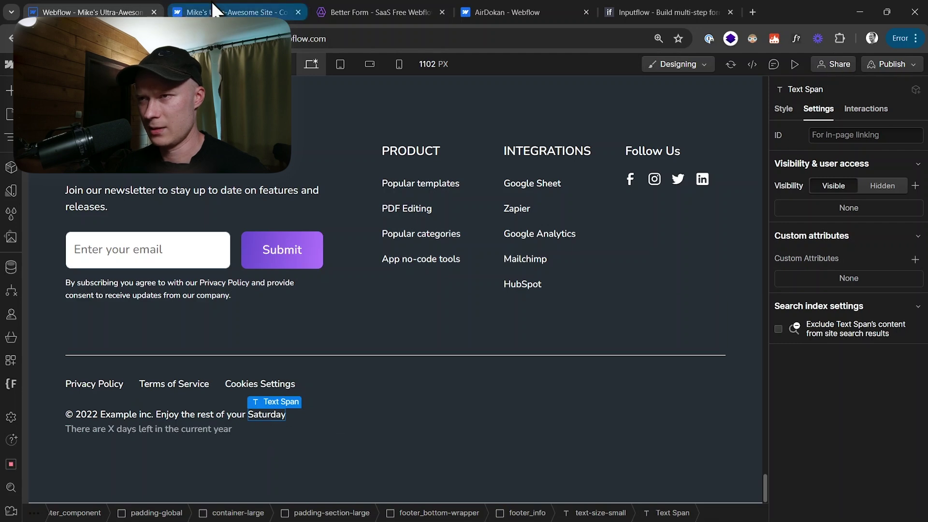
Copy the ift-current attribute name from Inputflow's Weekday entry
left_click(637, 10)
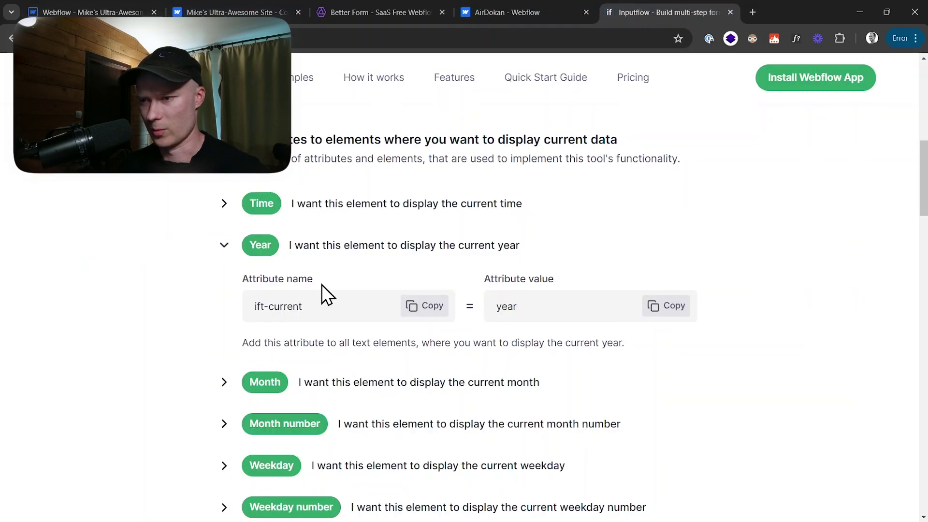
scroll(299, 309, "down", 4)
left_click(224, 284)
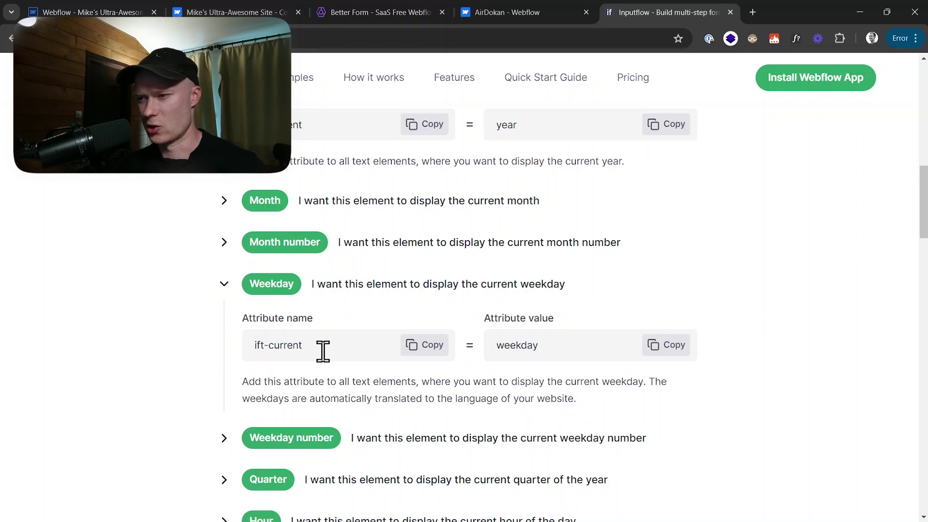
left_click(416, 359)
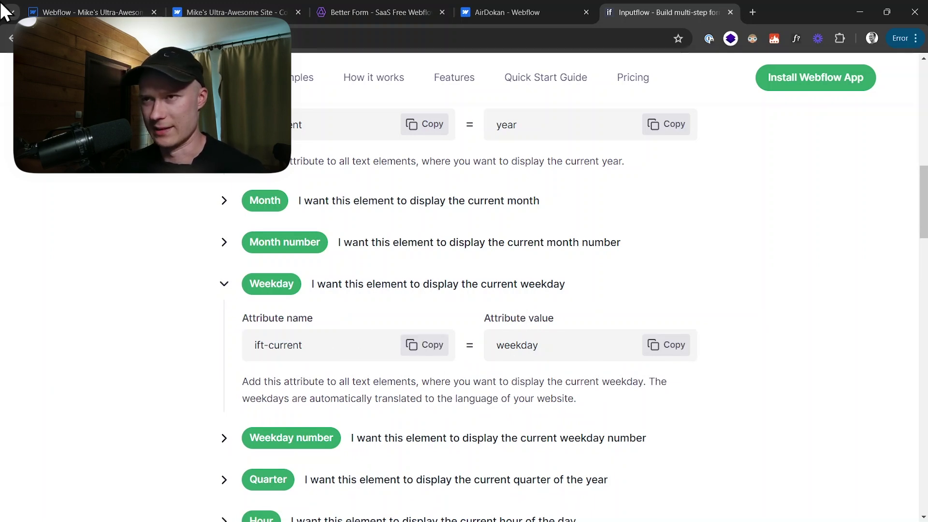
left_click(95, 9)
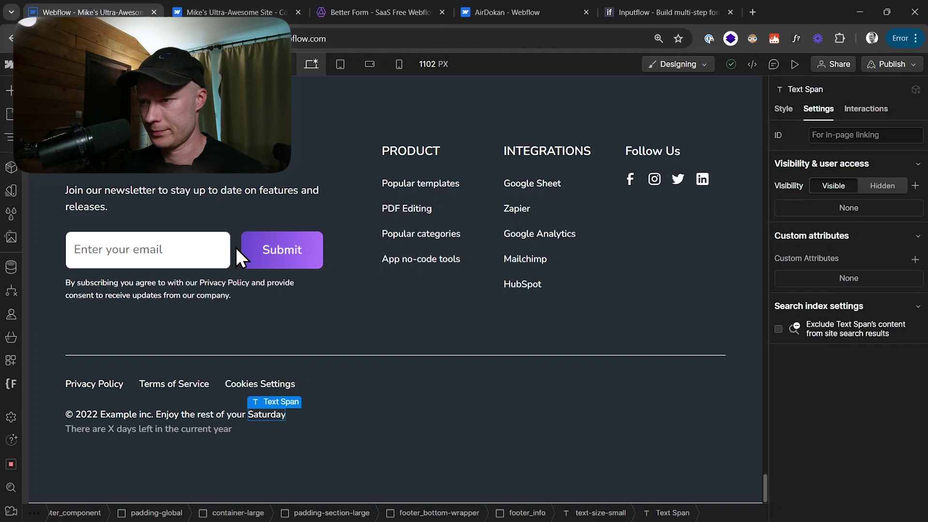
Add the custom attribute ift-current="weekday" to the Saturday span
left_click(915, 259)
key("ctrl+v")
left_click(877, 328)
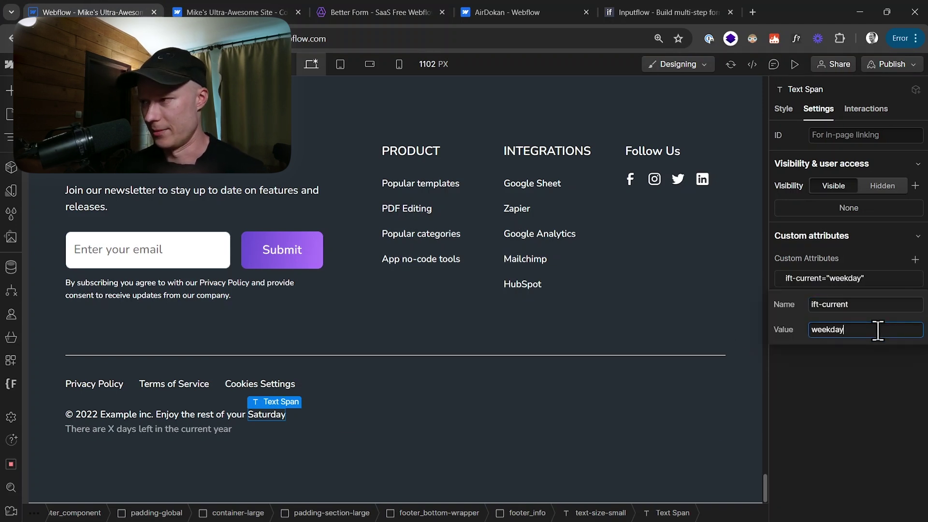
left_click(857, 367)
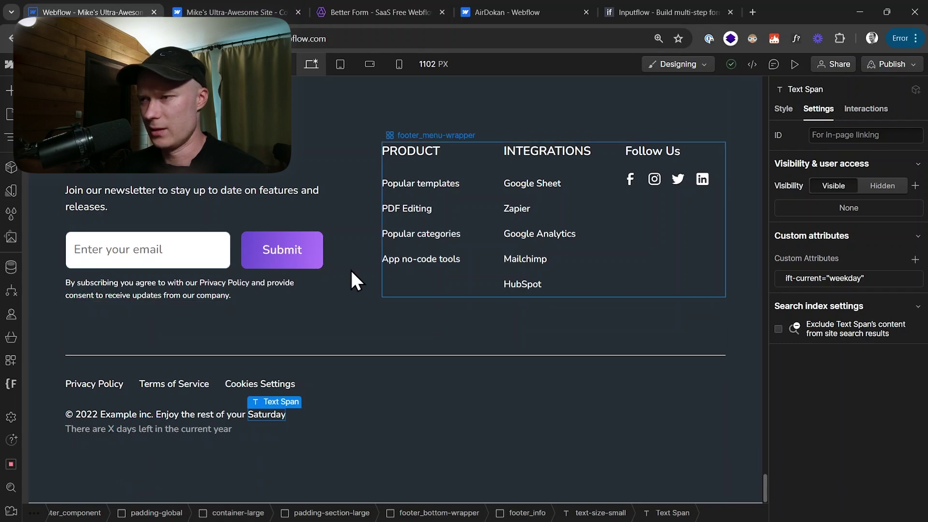
Copy the days-left-in-year attribute value from Inputflow's 'Days left in year' entry
left_click(650, 12)
scroll(309, 348, "down", 5)
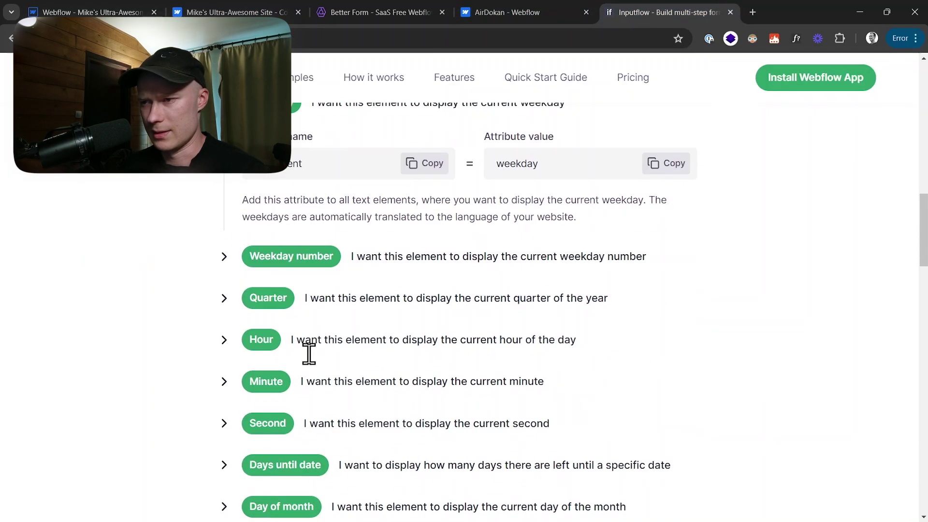
scroll(331, 337, "down", 6)
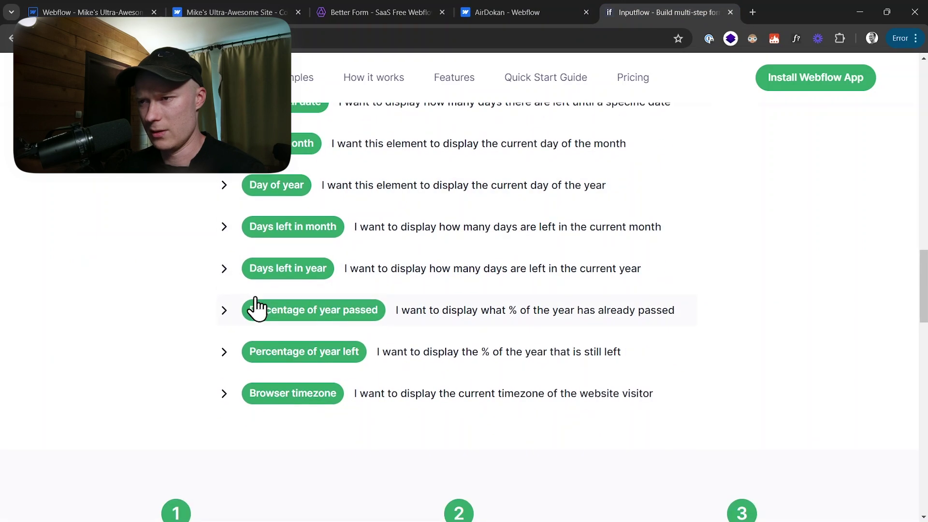
left_click(223, 271)
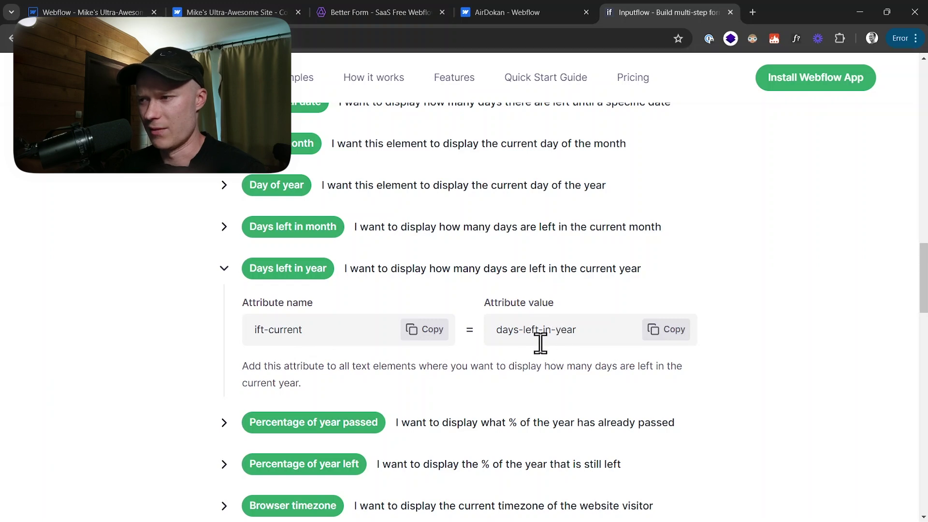
left_click(673, 331)
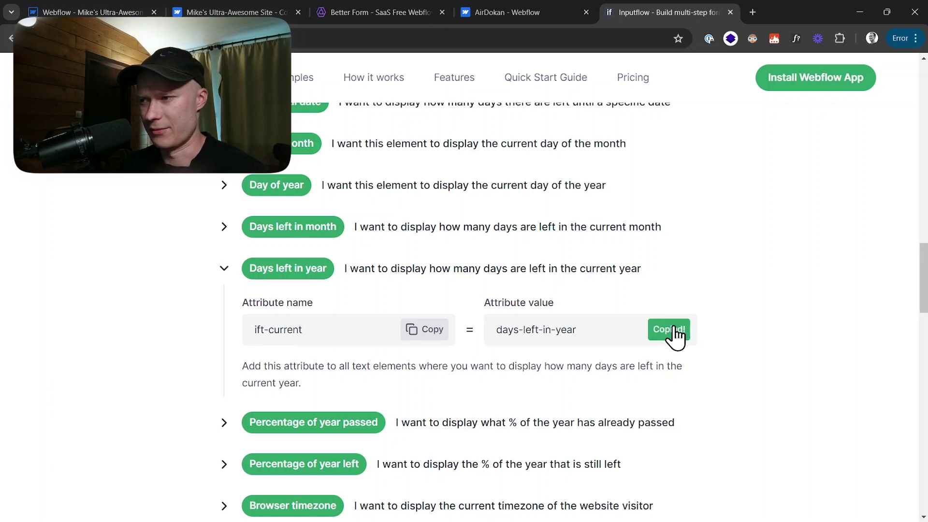
left_click(89, 12)
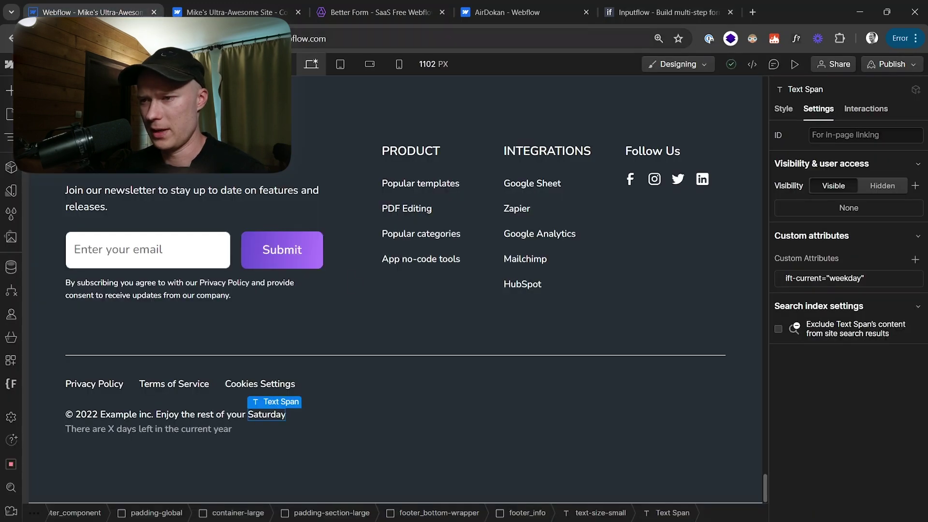
Tag the X placeholder span with the custom attribute ift-current="days-left-in-year"
left_click(110, 429)
left_click(915, 259)
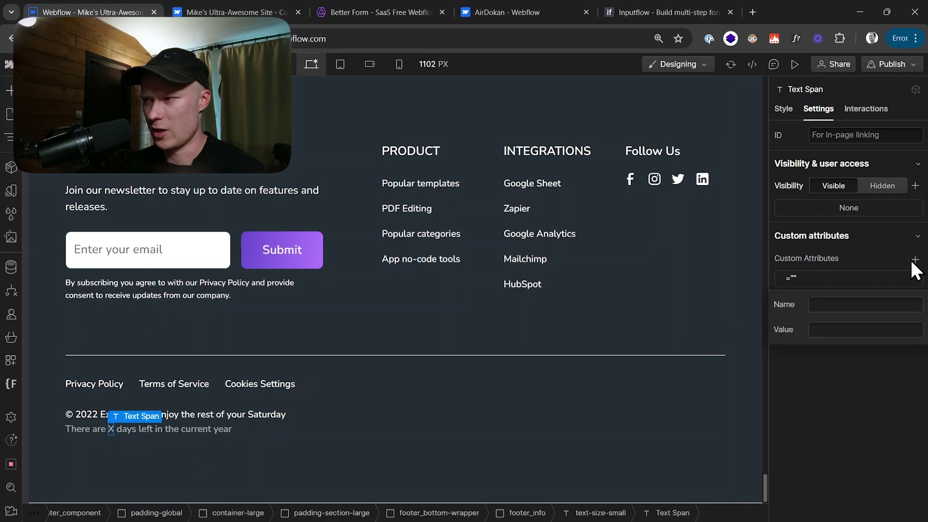
type("ift-current")
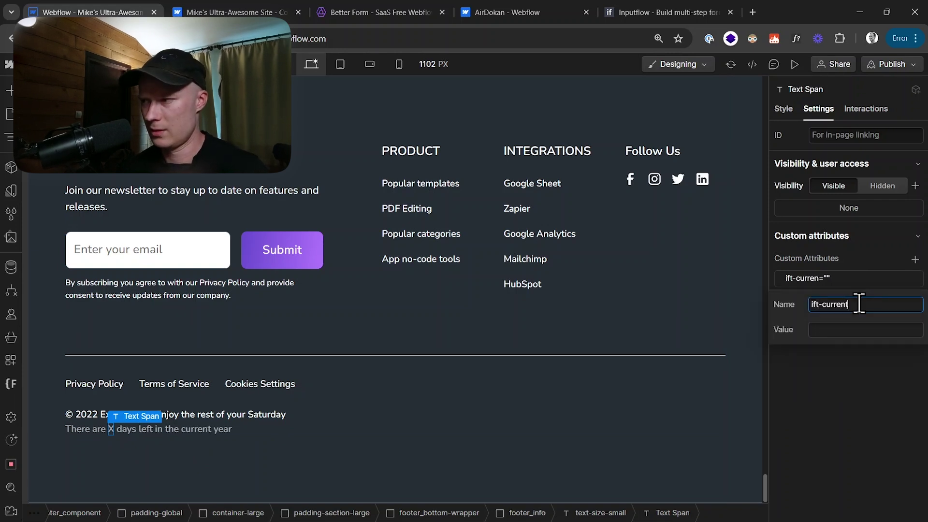
key("Tab")
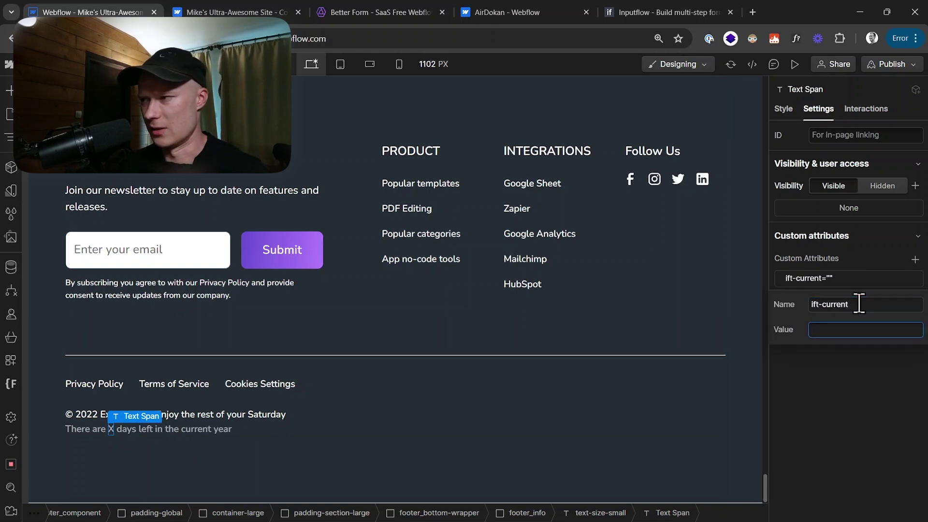
key("ctrl+v")
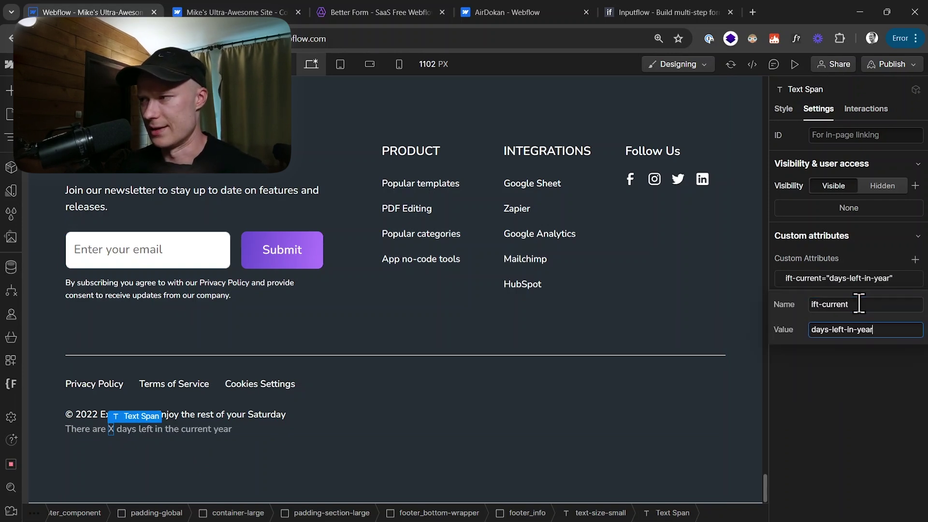
left_click(856, 380)
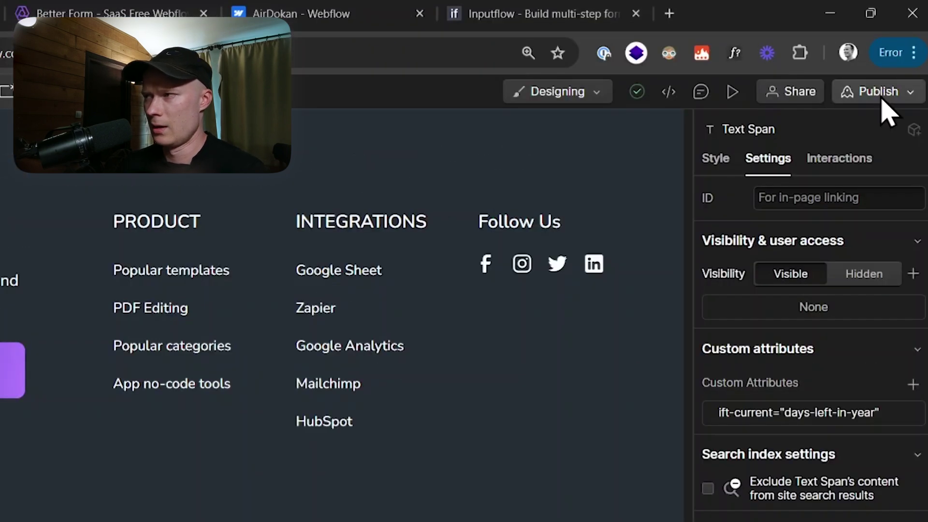
left_click(880, 95)
Publish to the selected domains and view the live footer showing 2024, Monday and 211 days left
left_click(803, 411)
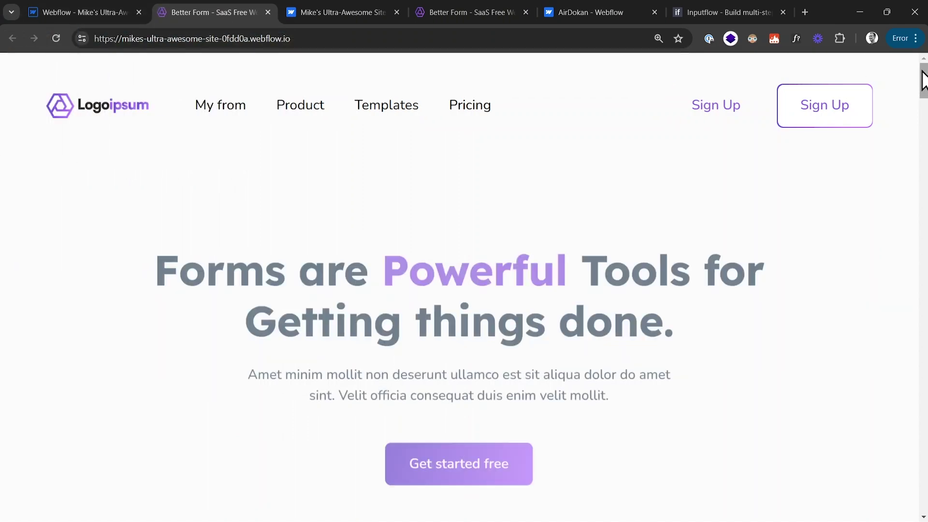
left_click_drag(923, 80, 921, 464)
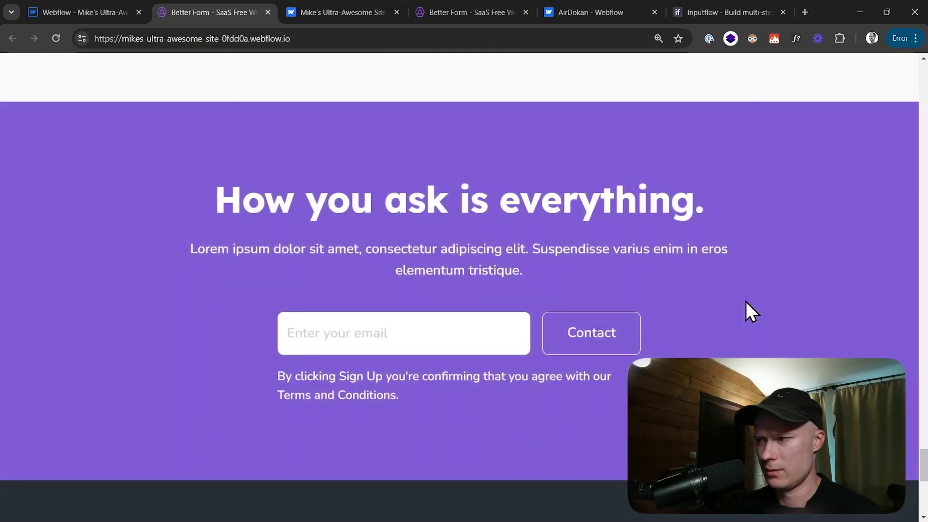
scroll(746, 300, "down", 9)
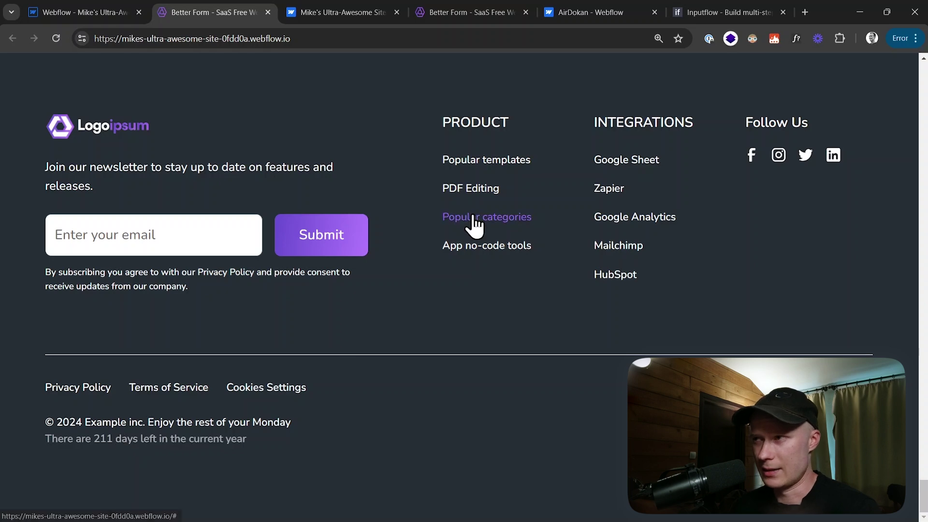
Go back to Inputflow's Display Current XYZ page and review Step 1, then Step 2's Year attribute
left_click(728, 12)
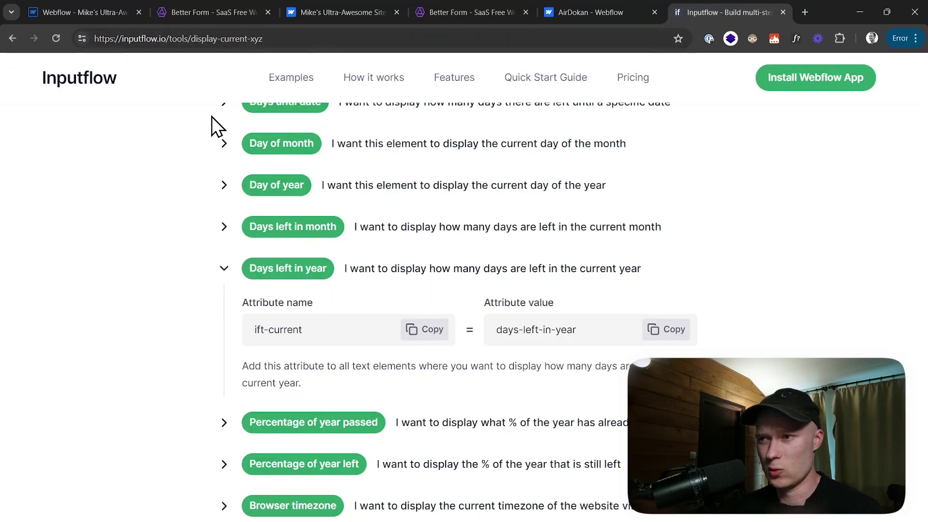
scroll(257, 165, "up", 6)
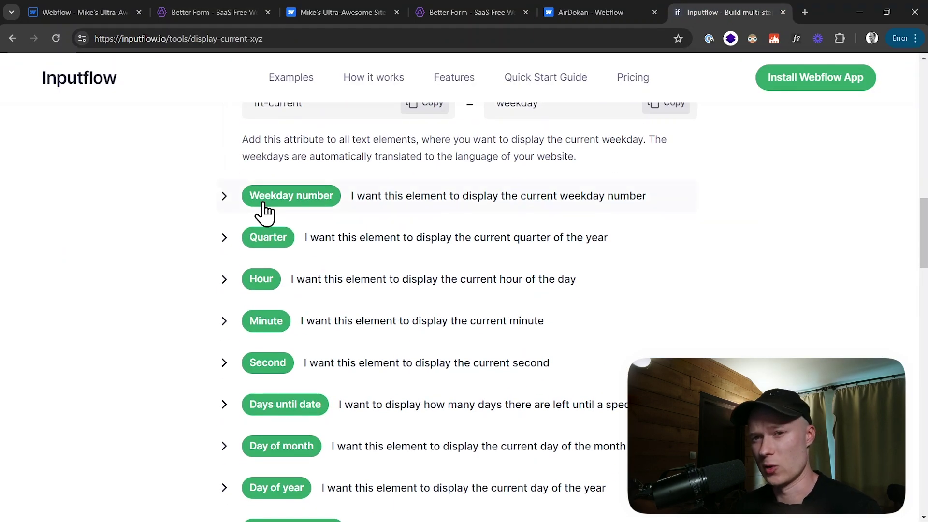
scroll(285, 245, "up", 6)
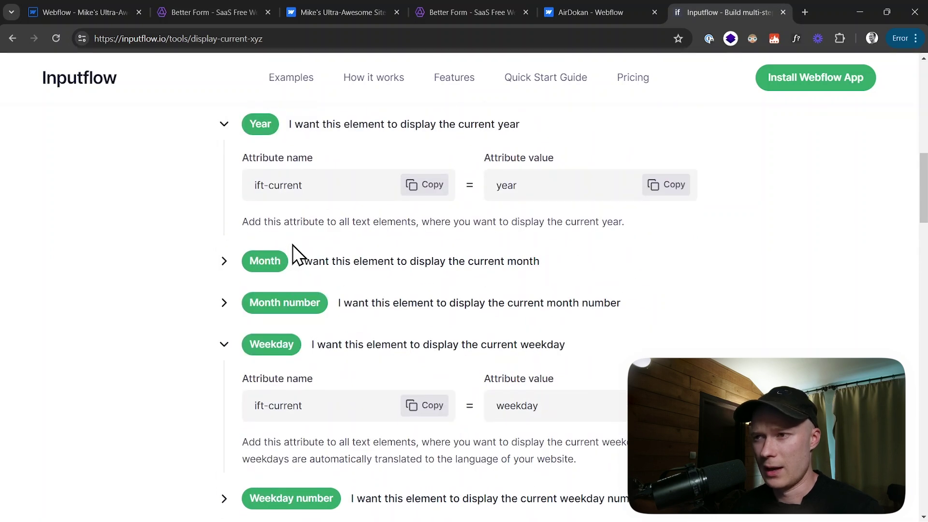
scroll(292, 245, "up", 12)
scroll(369, 304, "down", 2)
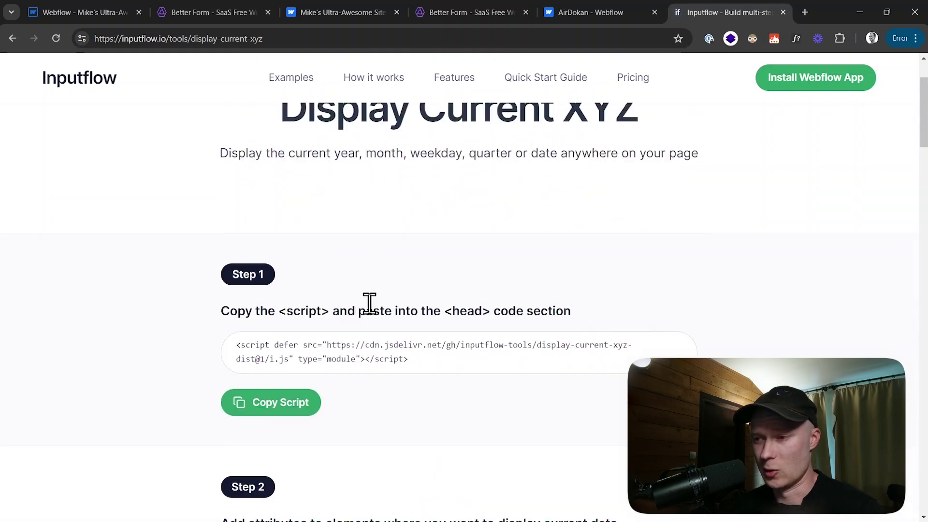
scroll(369, 302, "down", 3)
scroll(370, 299, "down", 4)
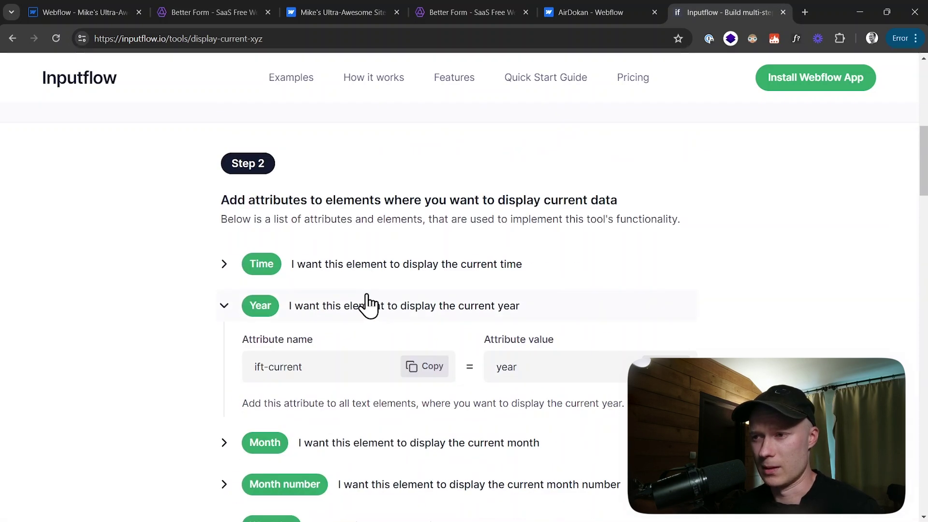